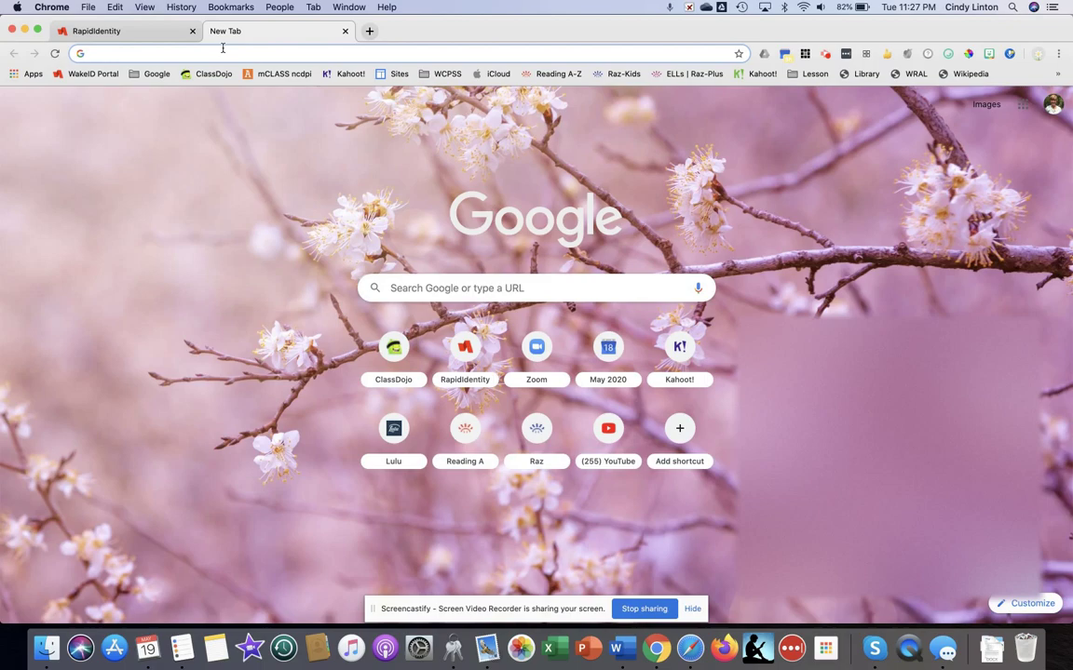
# Open seesaw.me and start creating a new class by importing from Google Classroom.
pyautogui.write('seesaw.me')
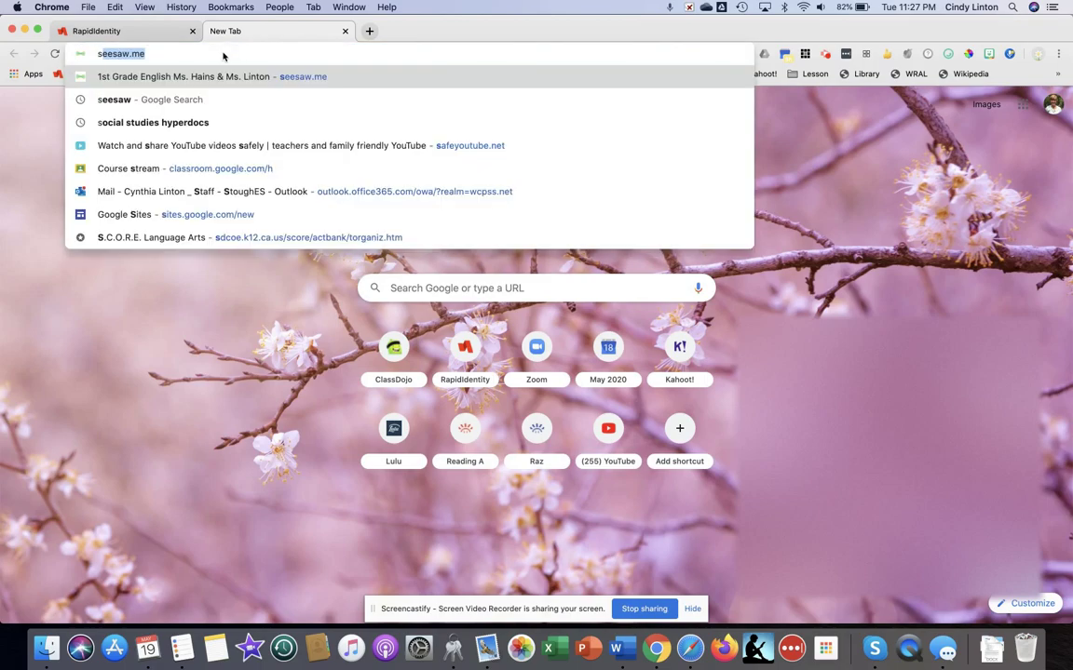
pyautogui.press('Return')
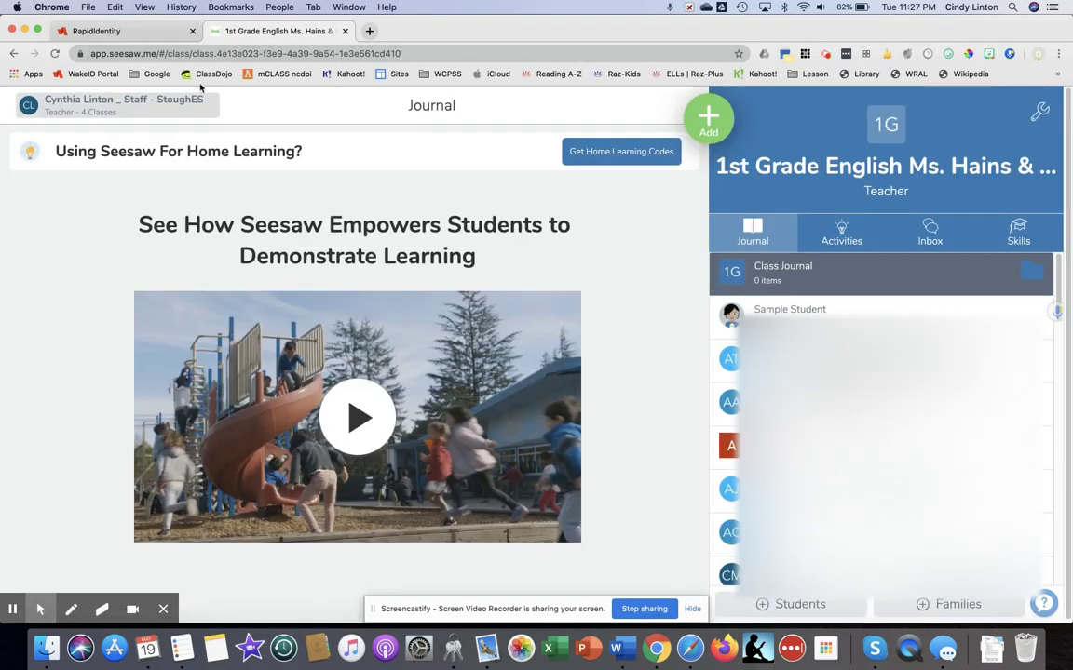
pyautogui.click(85, 102)
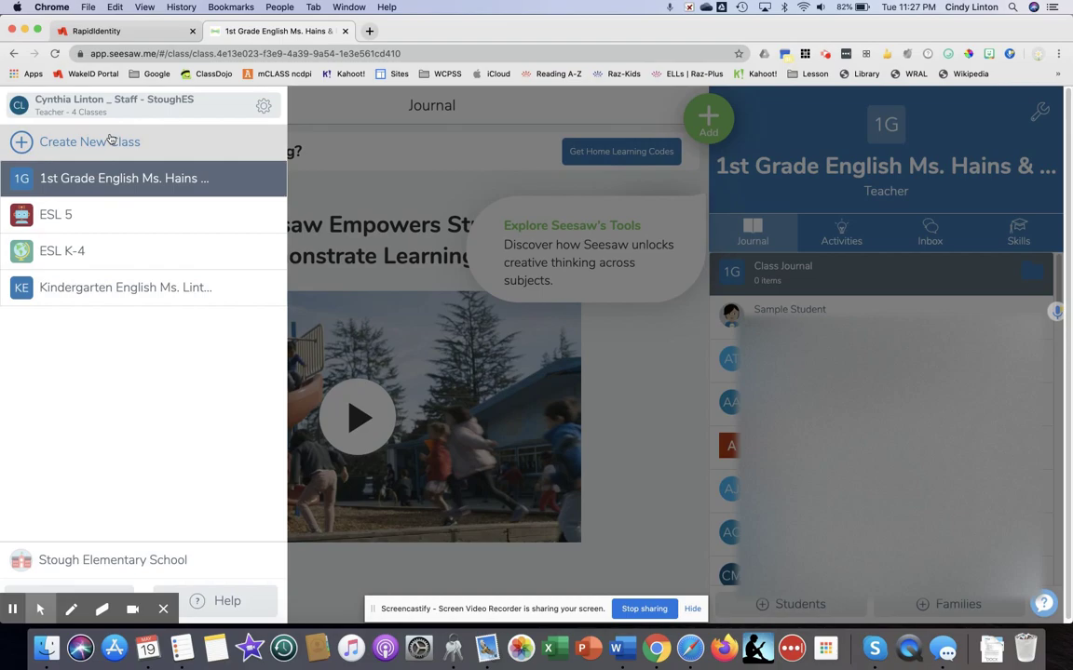
pyautogui.click(110, 140)
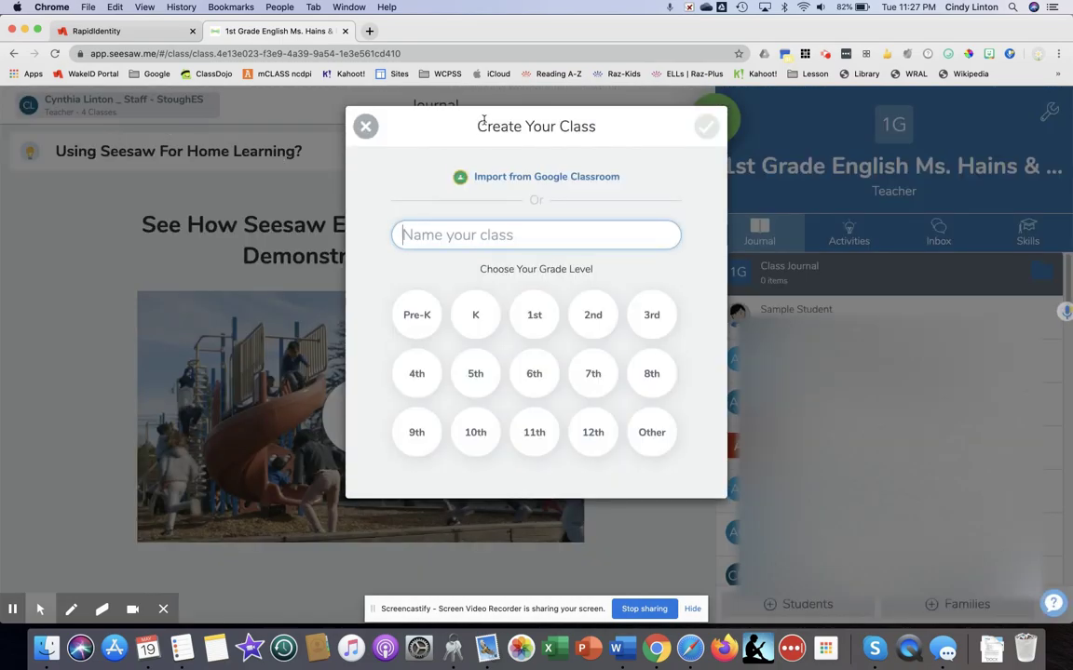
pyautogui.click(510, 178)
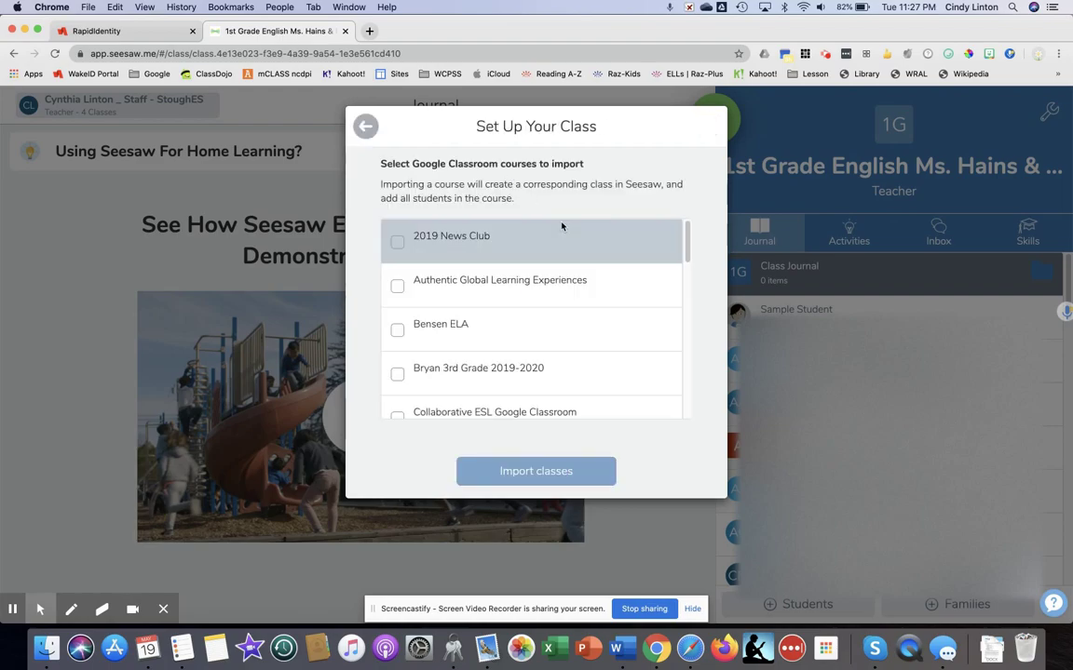
# Import the 2019-20 ESL Classes course from Google Classroom as a 2nd Grade class and dismiss the import confirmation.
pyautogui.scroll(-4, 565, 279)
pyautogui.scroll(-8, 565, 278)
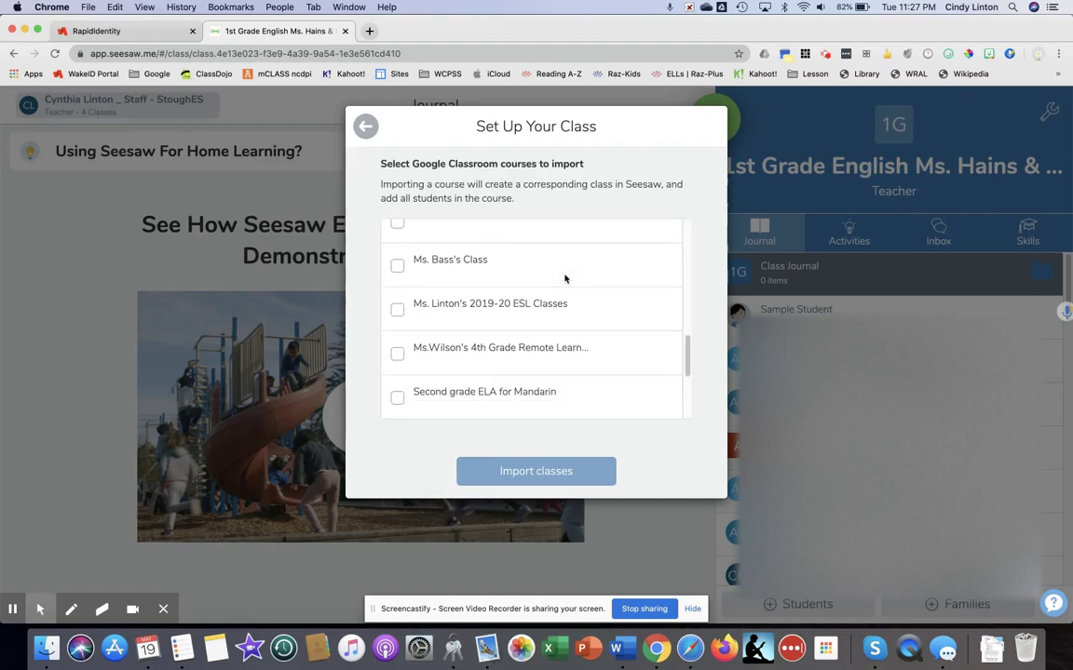
pyautogui.scroll(-1, 565, 278)
pyautogui.click(398, 253)
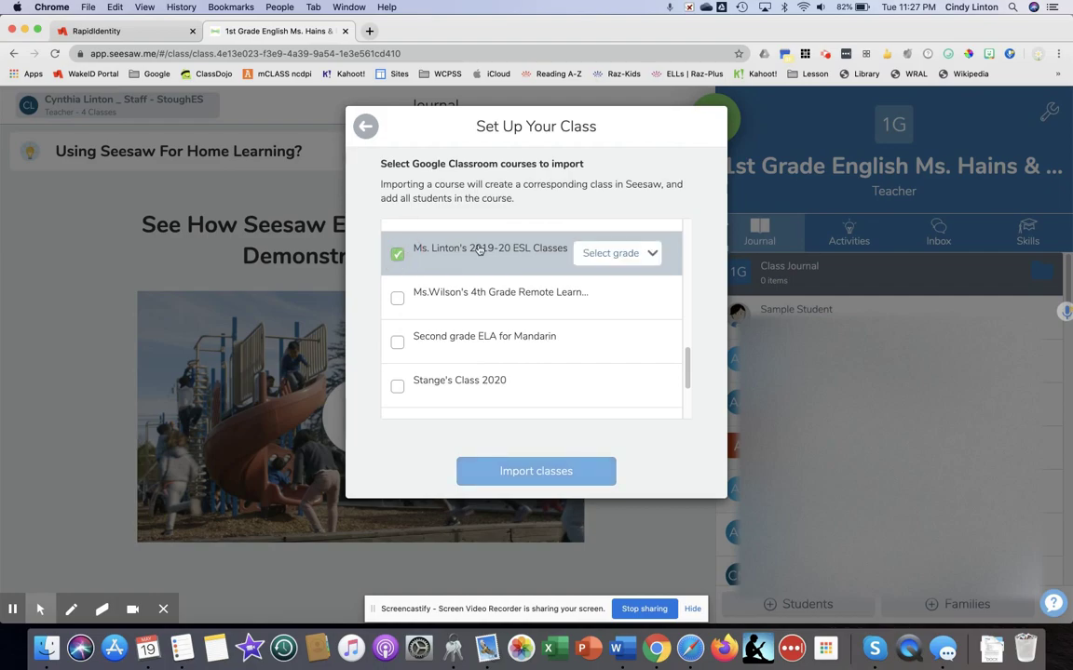
pyautogui.click(650, 257)
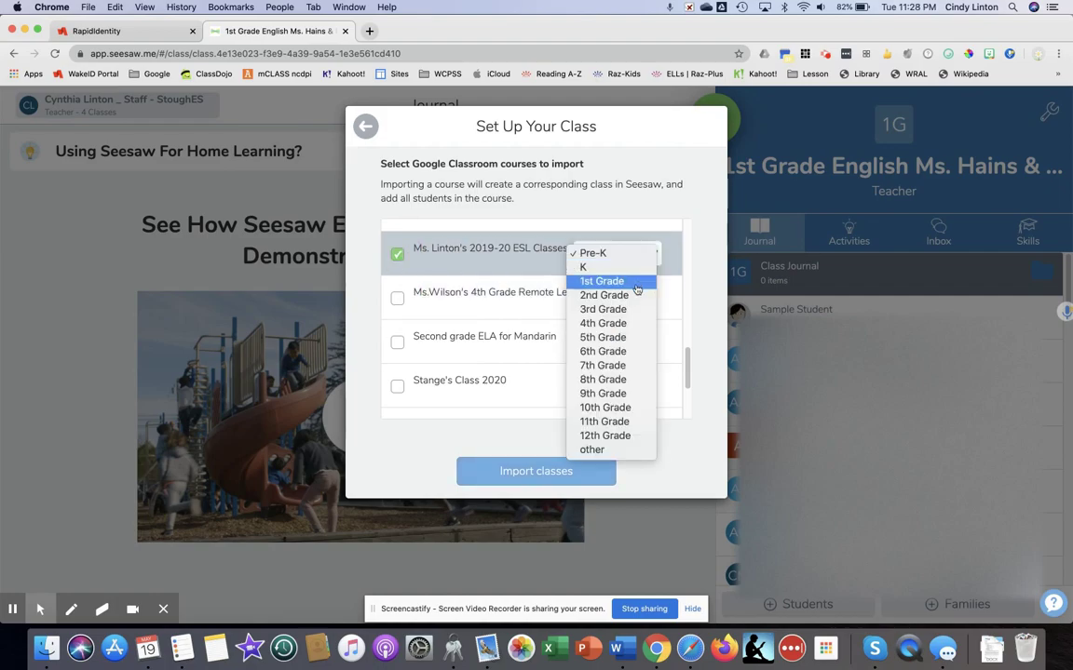
pyautogui.click(632, 296)
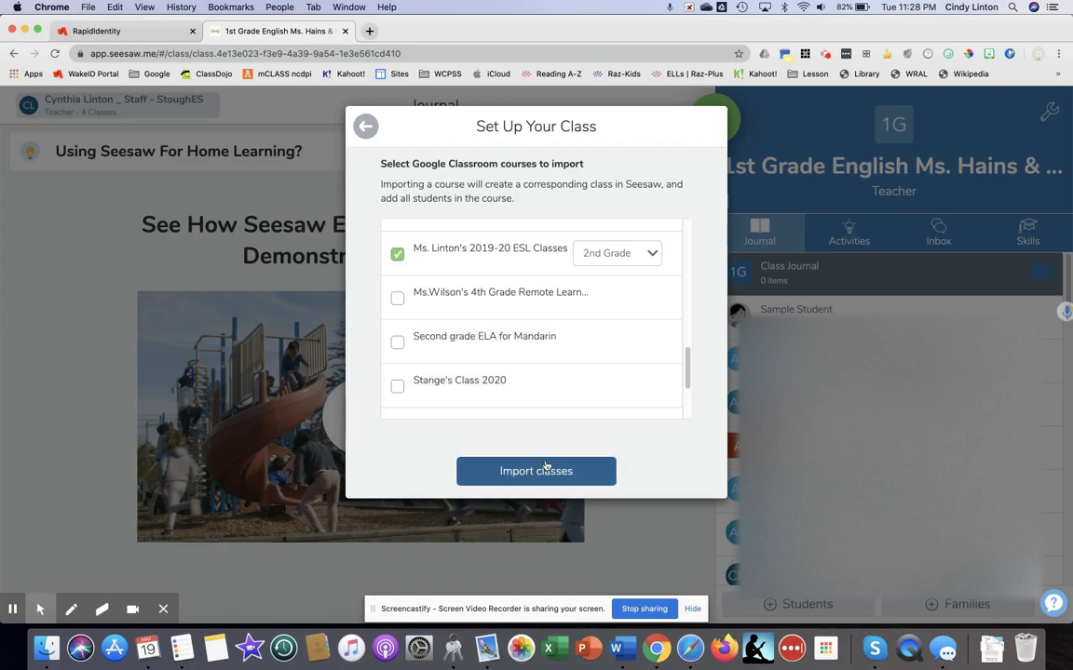
pyautogui.click(537, 474)
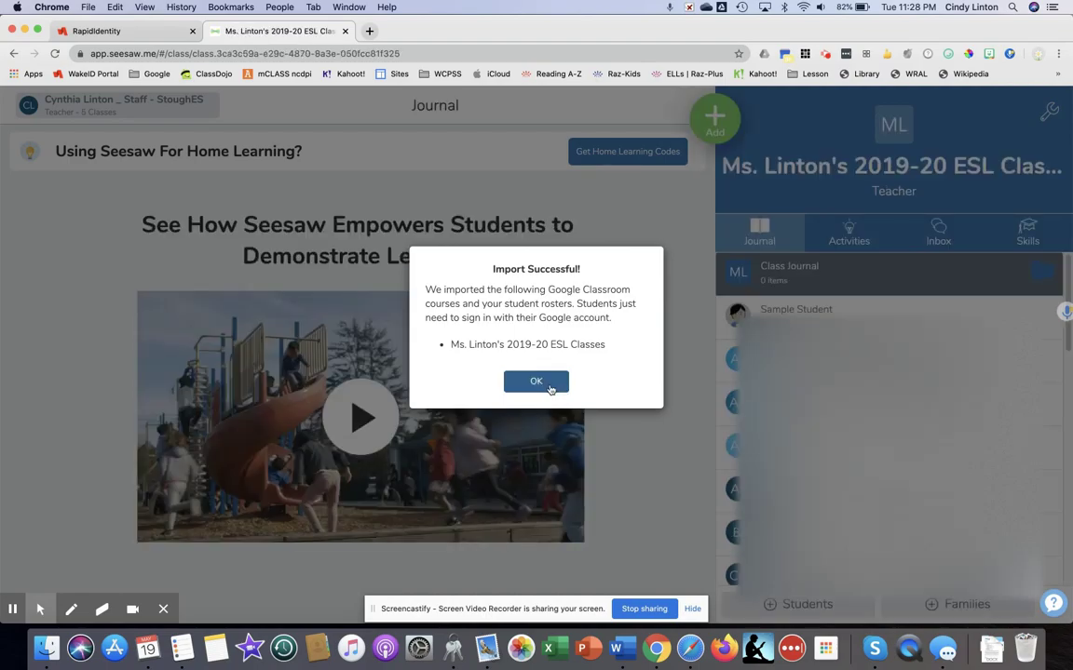
pyautogui.click(549, 387)
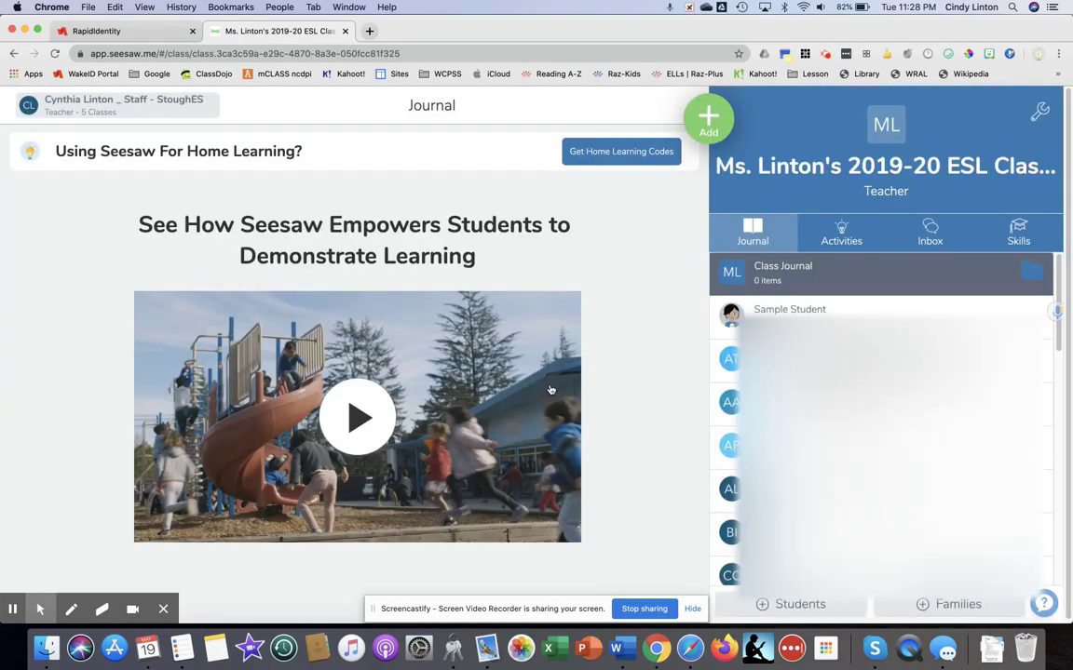
# Open the Activity Library from the class's activities, enter "sight words" in the search and set the grade filter to 1st Grade.
pyautogui.click(854, 232)
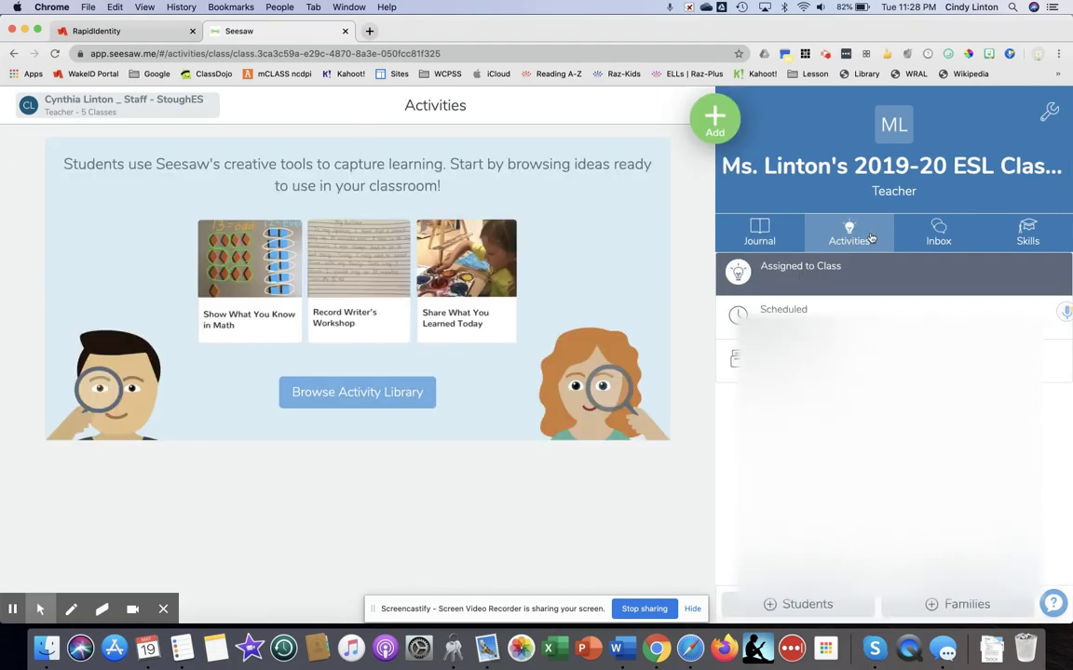
pyautogui.click(358, 395)
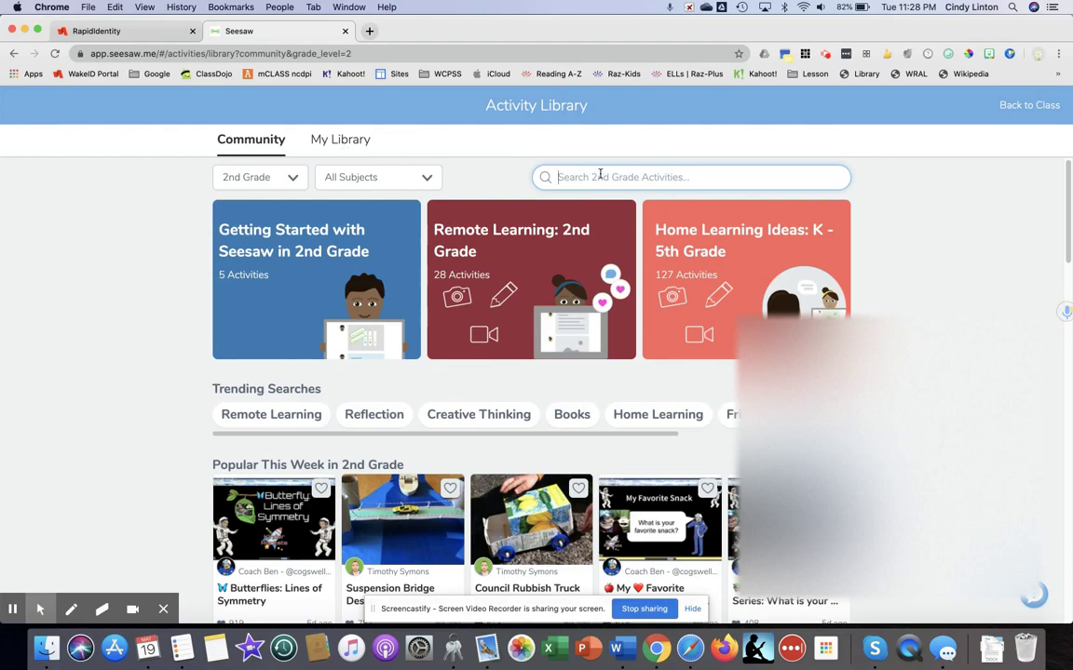
pyautogui.write('sight wordss')
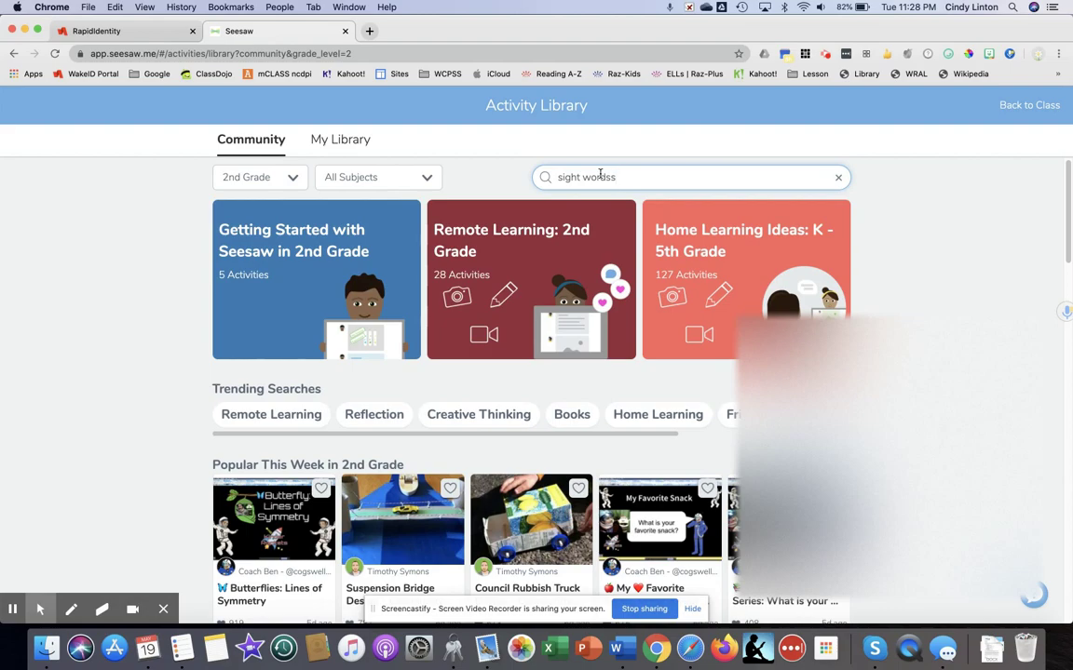
pyautogui.press('BackSpace')
pyautogui.click(290, 177)
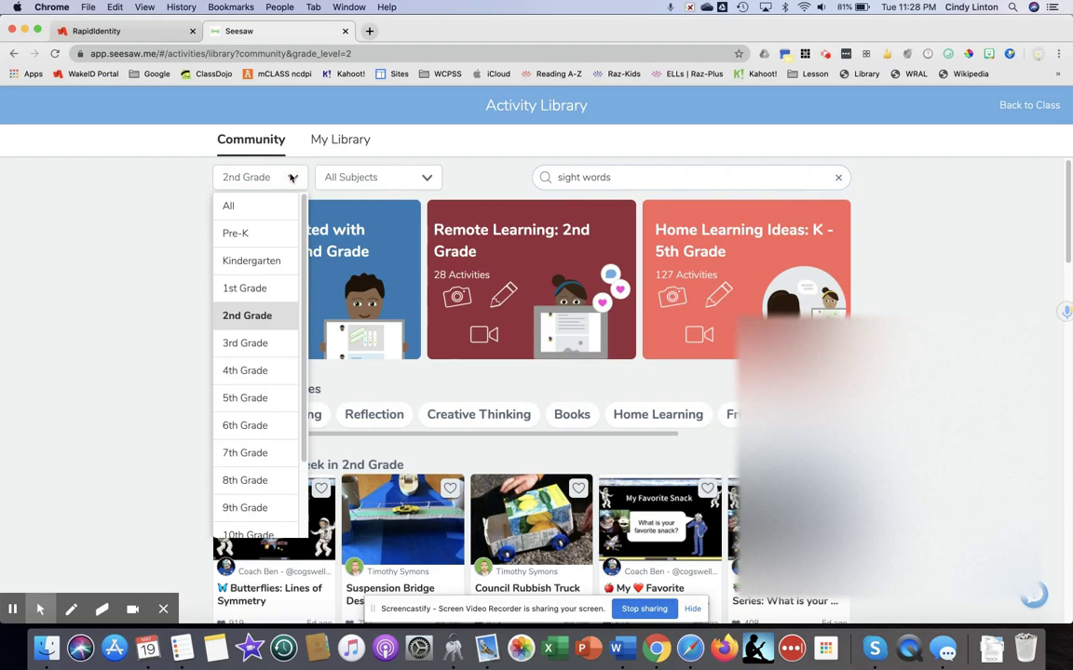
pyautogui.click(266, 284)
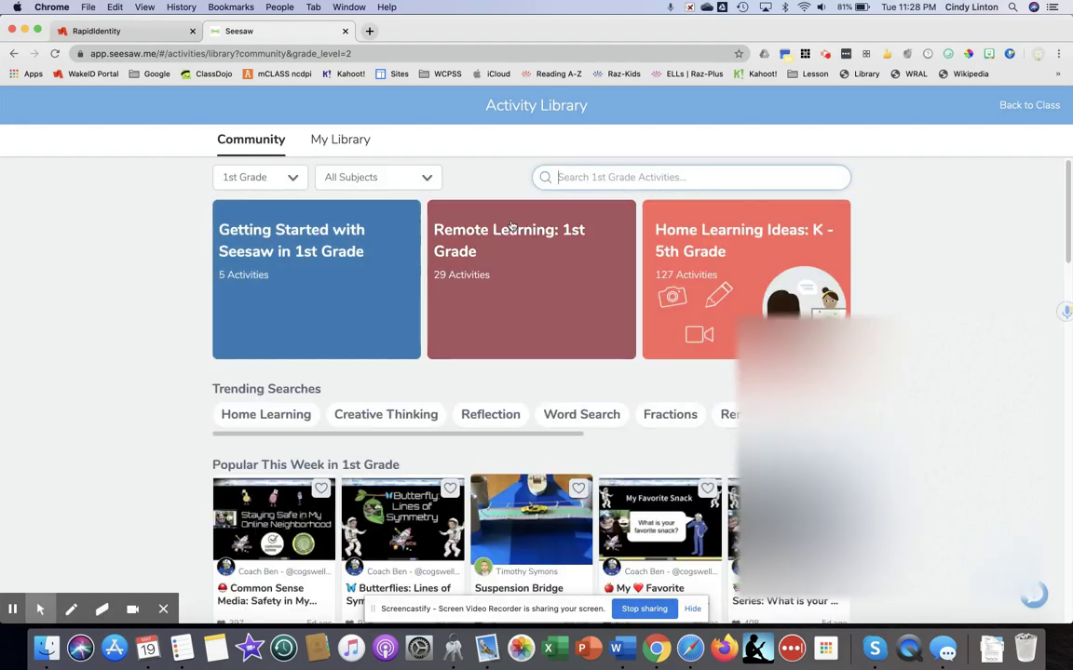
# Look through the activities that are popular this week in 1st Grade and the featured authors below them.
pyautogui.scroll(-5, 603, 268)
pyautogui.scroll(-4, 602, 267)
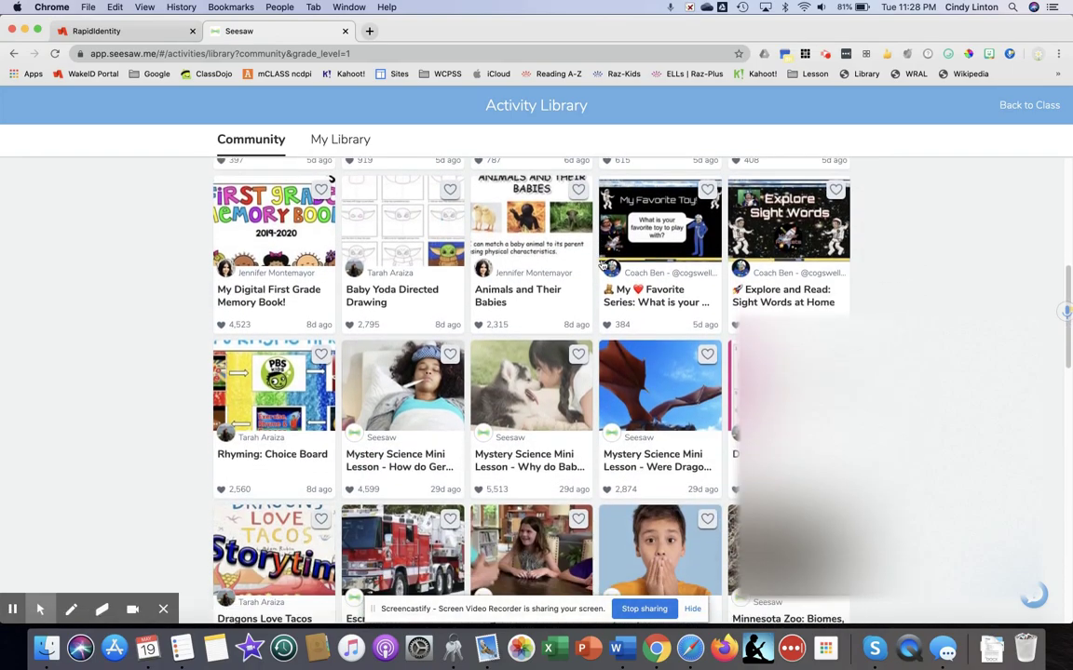
pyautogui.scroll(-5, 602, 267)
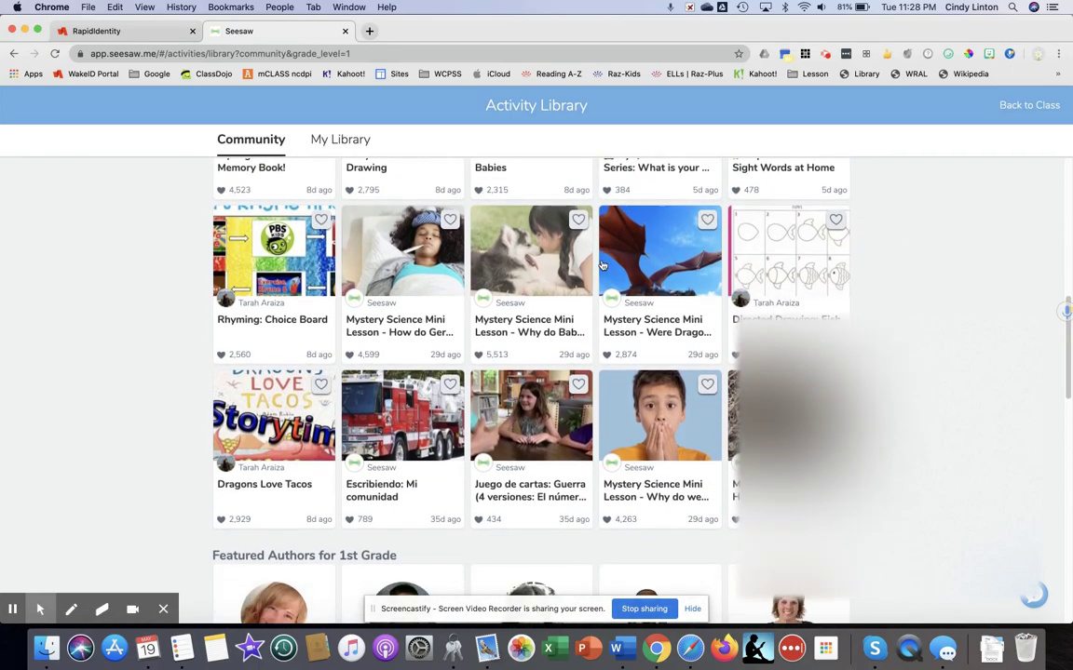
pyautogui.scroll(10, 602, 268)
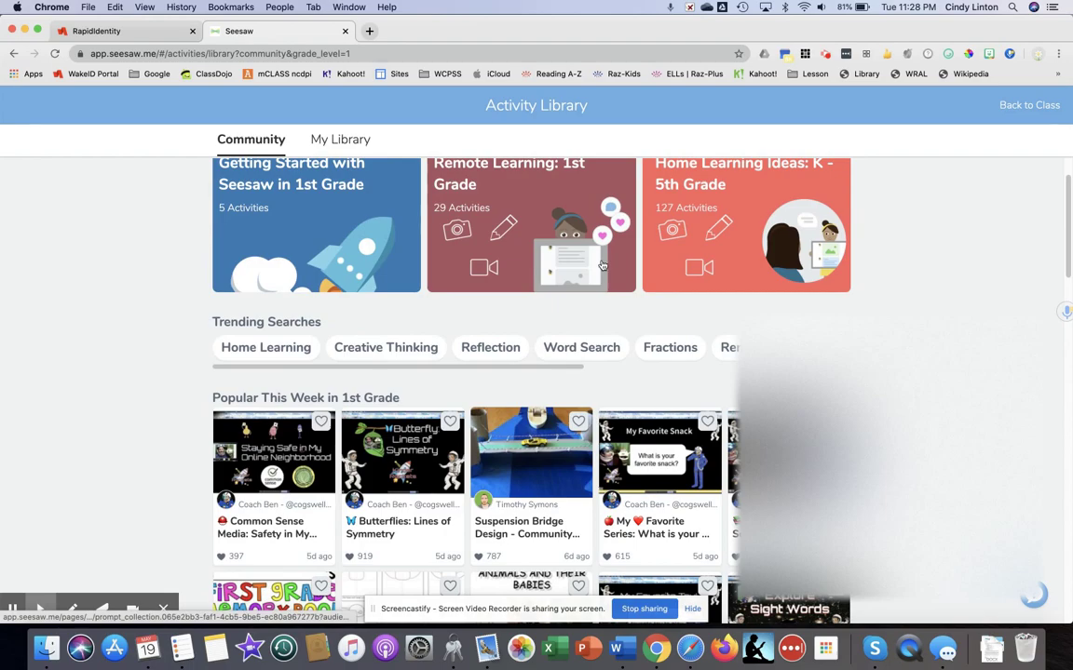
pyautogui.scroll(-4, 603, 268)
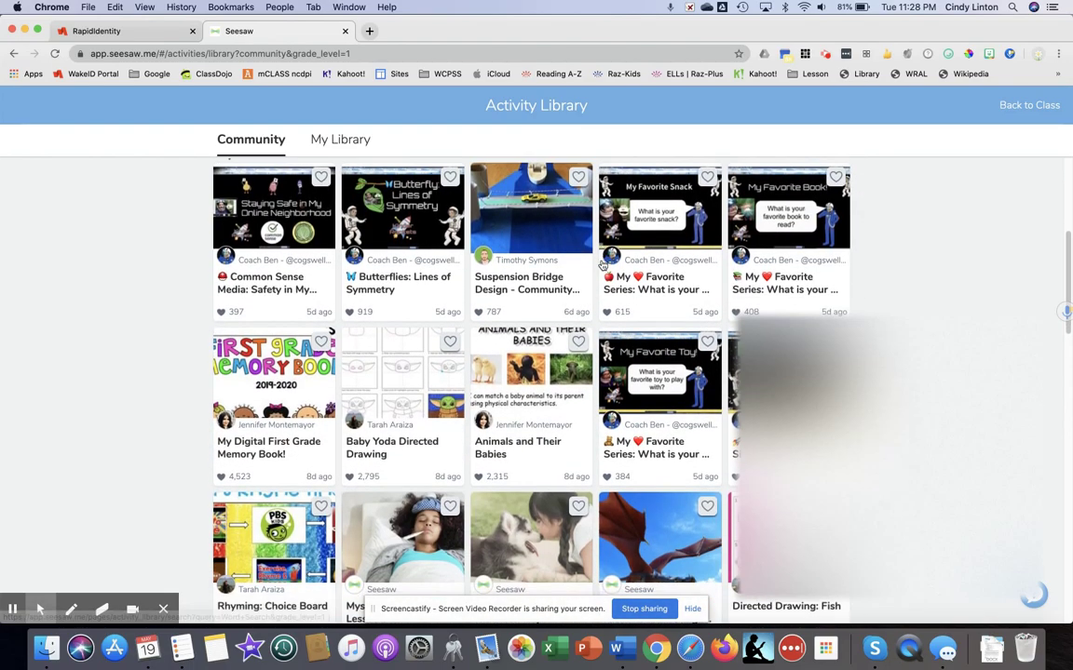
pyautogui.scroll(-3, 602, 268)
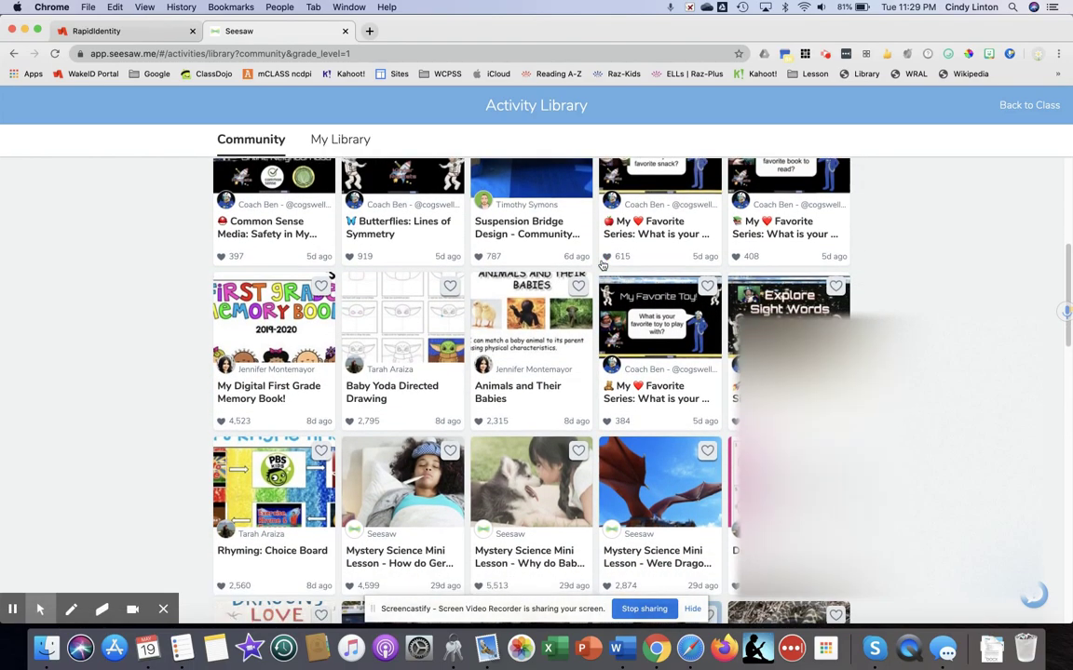
pyautogui.scroll(-5, 603, 266)
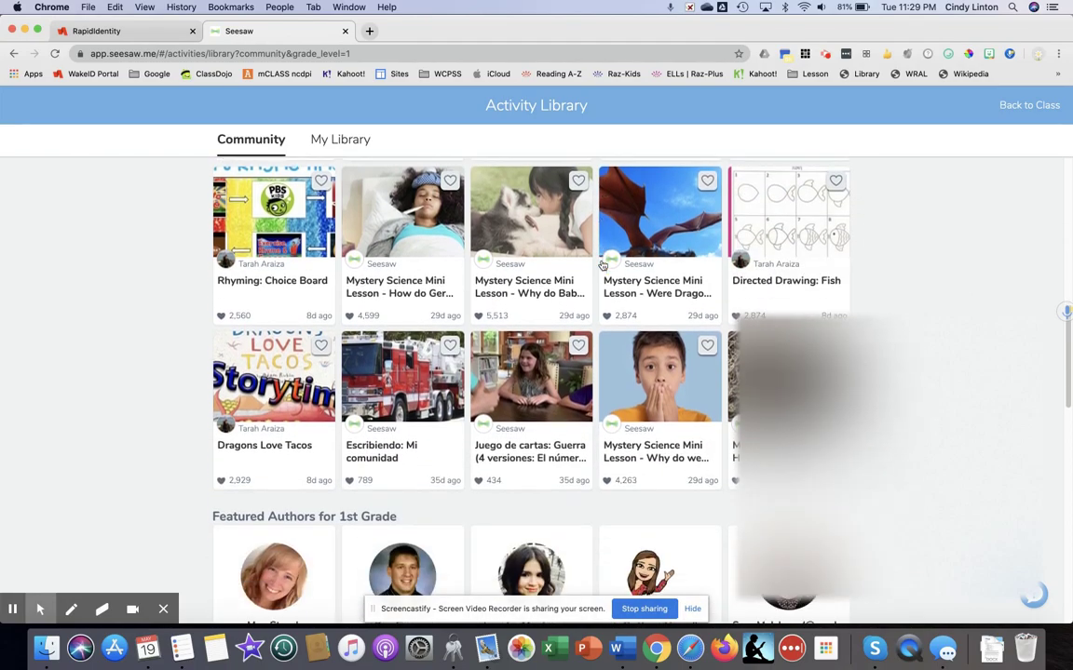
pyautogui.scroll(12, 603, 267)
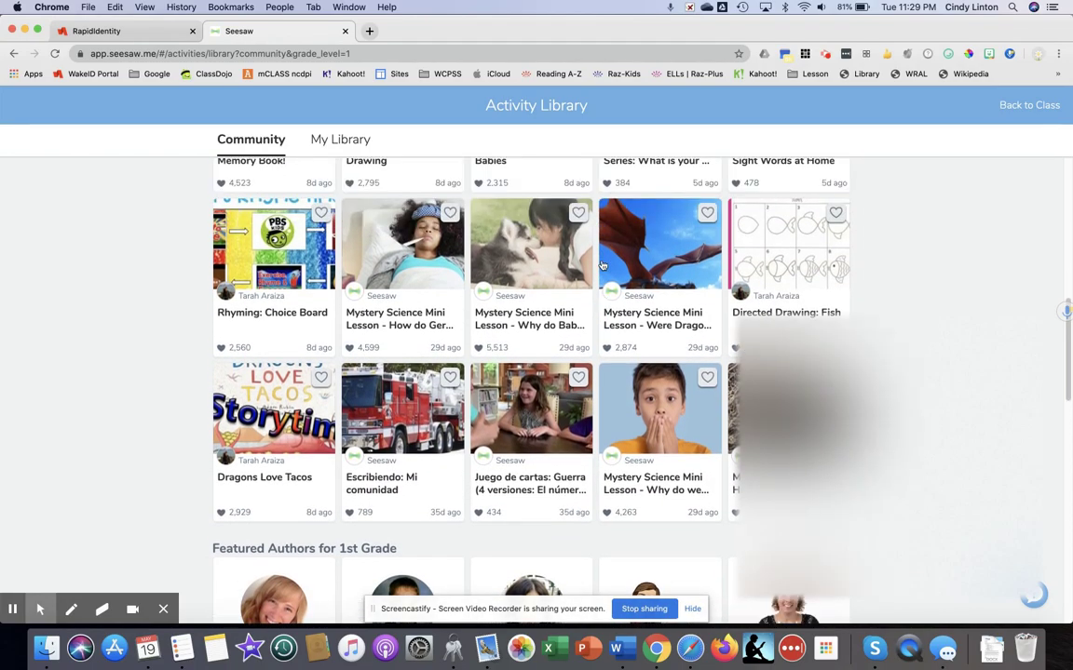
pyautogui.scroll(-4, 603, 265)
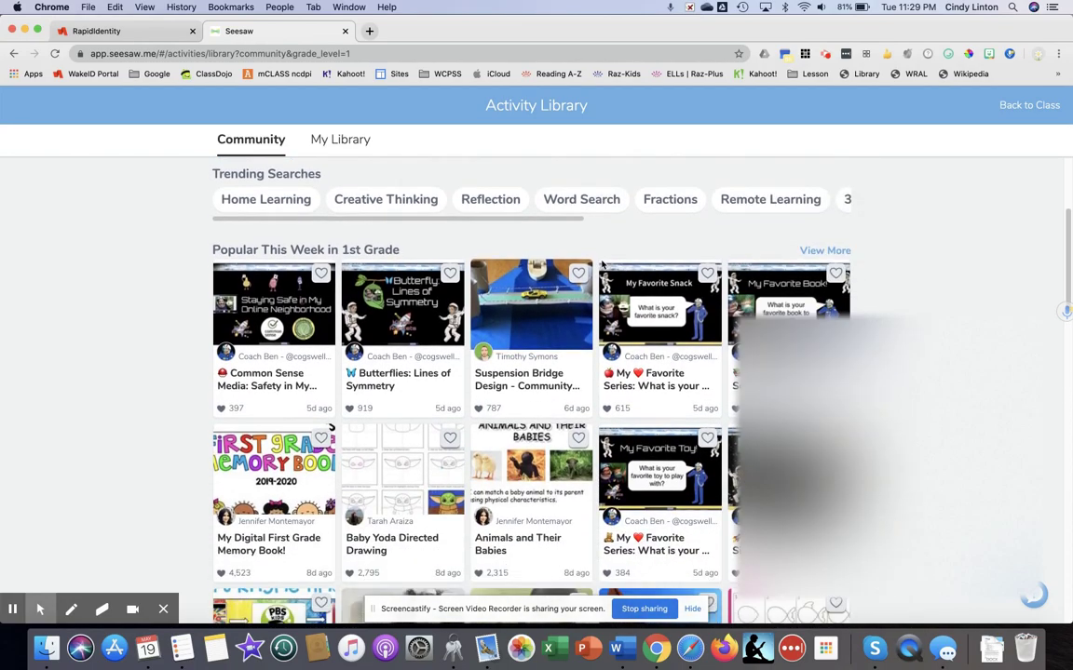
# Open the profile of the author of the My Favorite Snack activity and view the author's "Butterflies: Lines of Symmetry" activity.
pyautogui.click(605, 275)
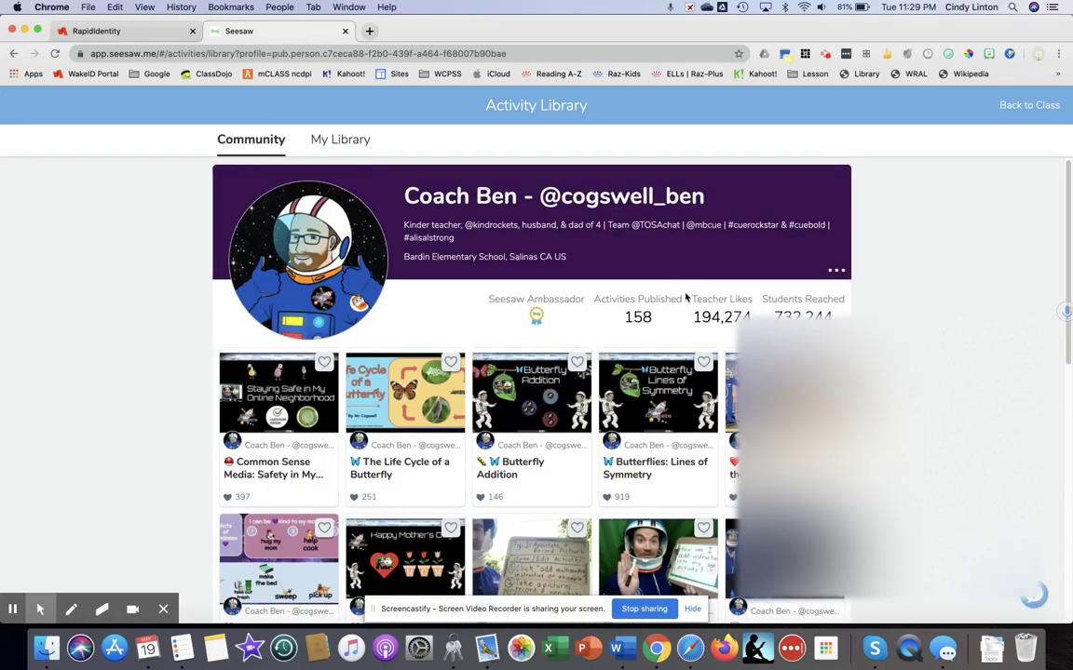
pyautogui.scroll(-1, 686, 297)
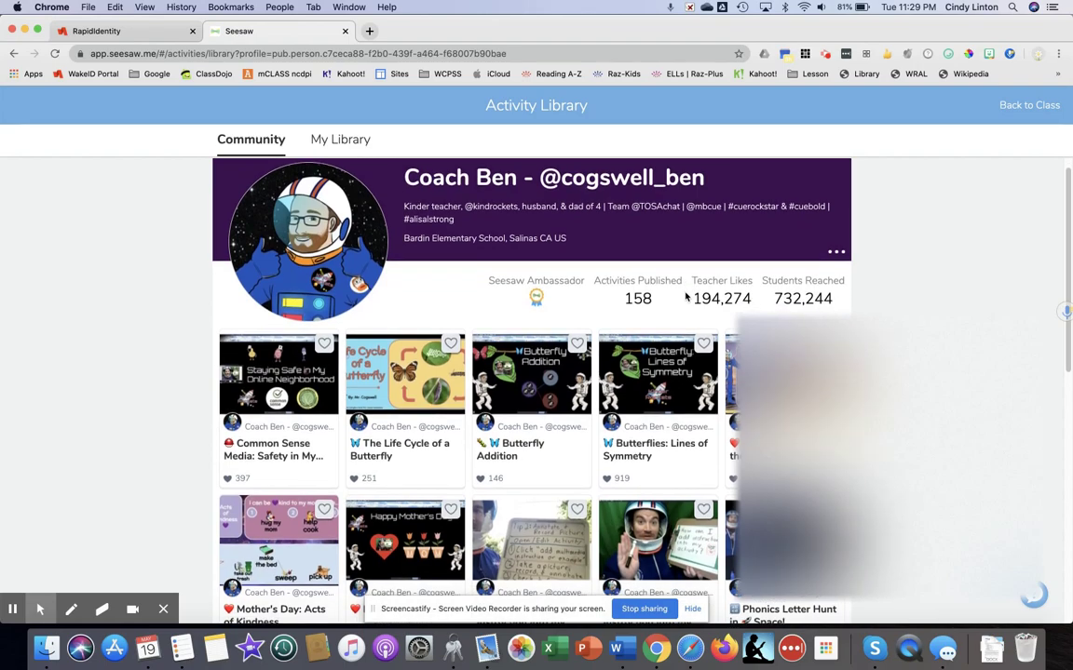
pyautogui.scroll(-1, 649, 400)
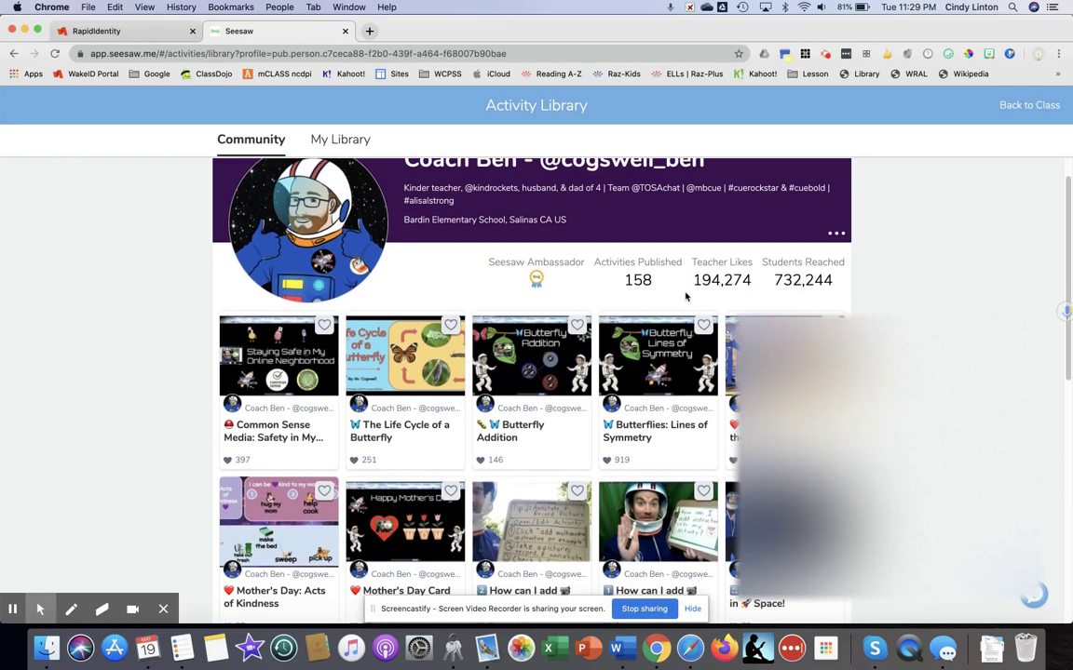
pyautogui.click(651, 401)
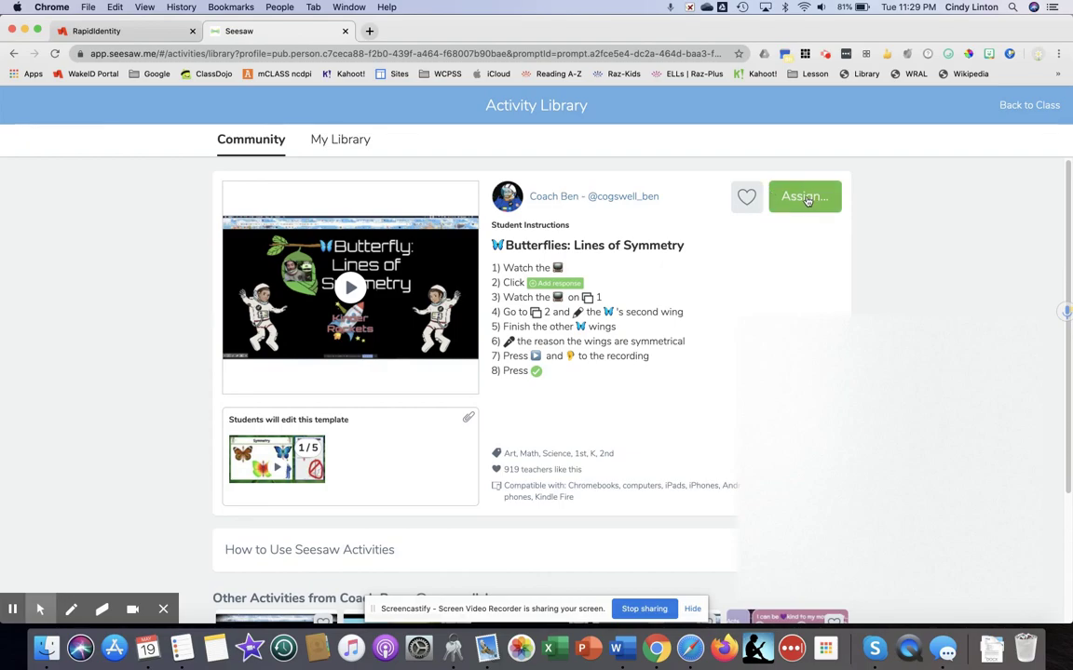
# Assign the "Butterflies: Lines of Symmetry" activity to the 2019-20 ESL Classes class and close the confirmation.
pyautogui.click(806, 199)
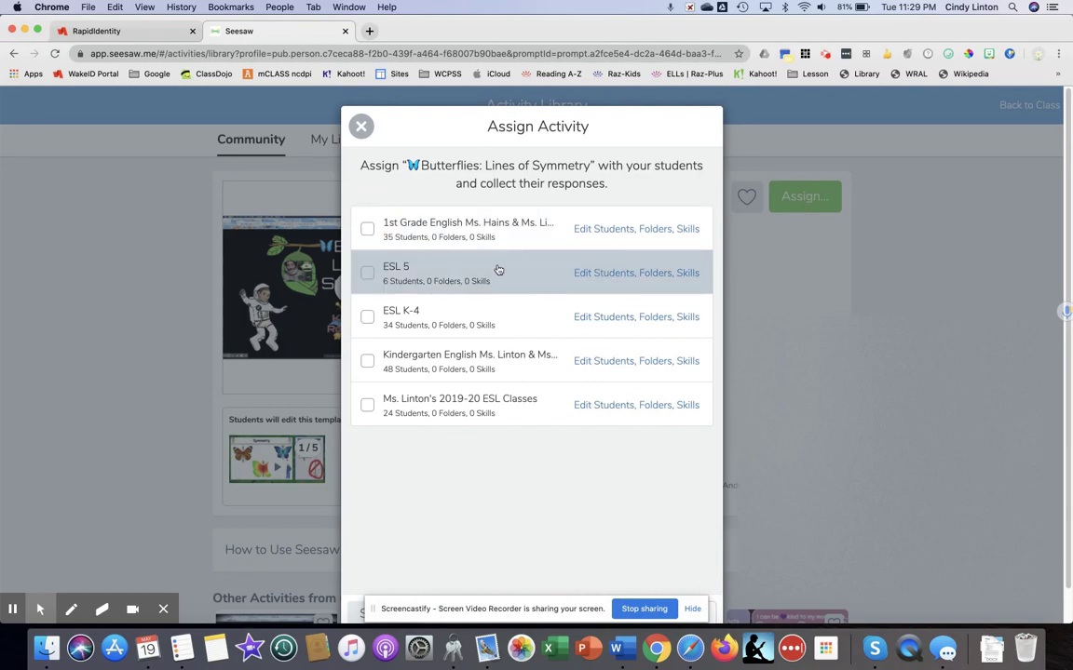
pyautogui.click(370, 404)
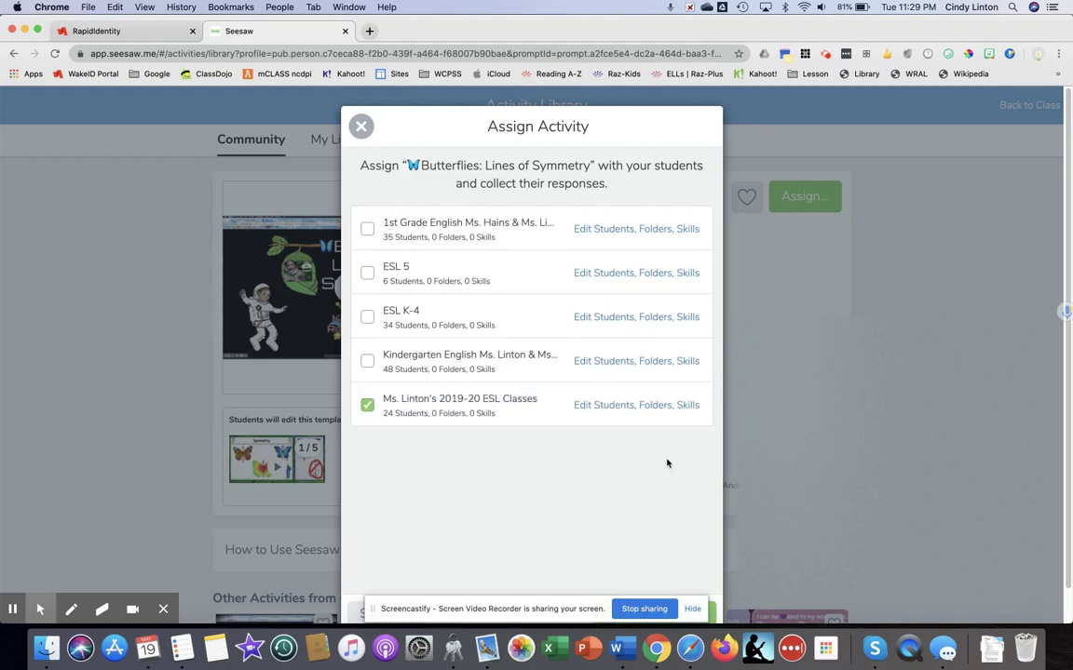
pyautogui.scroll(-1, 666, 463)
pyautogui.click(661, 578)
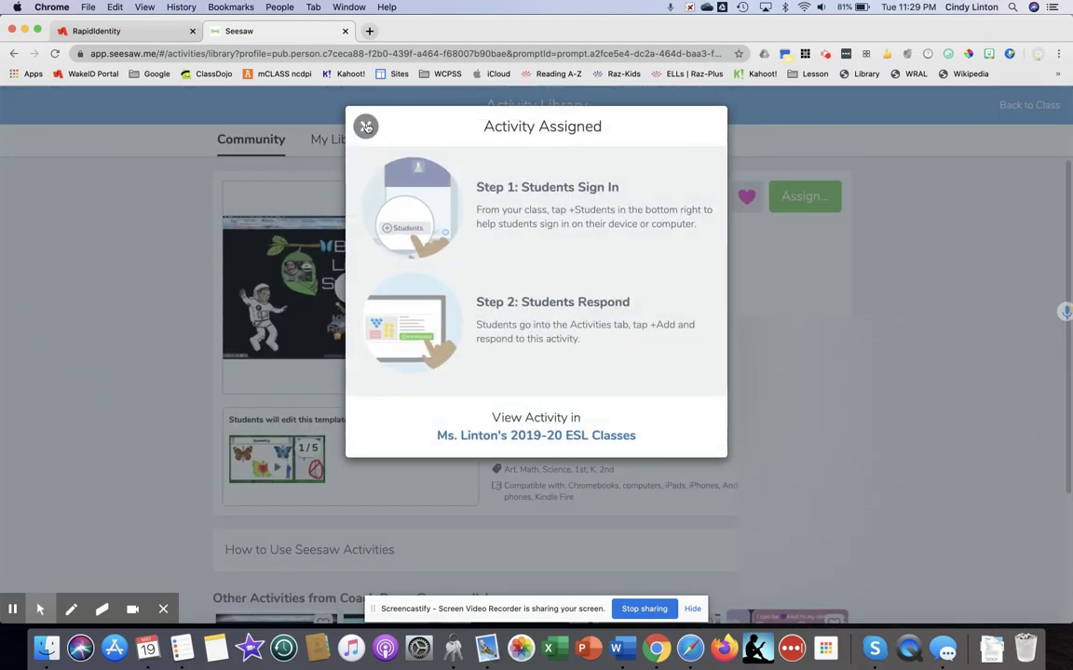
pyautogui.click(364, 129)
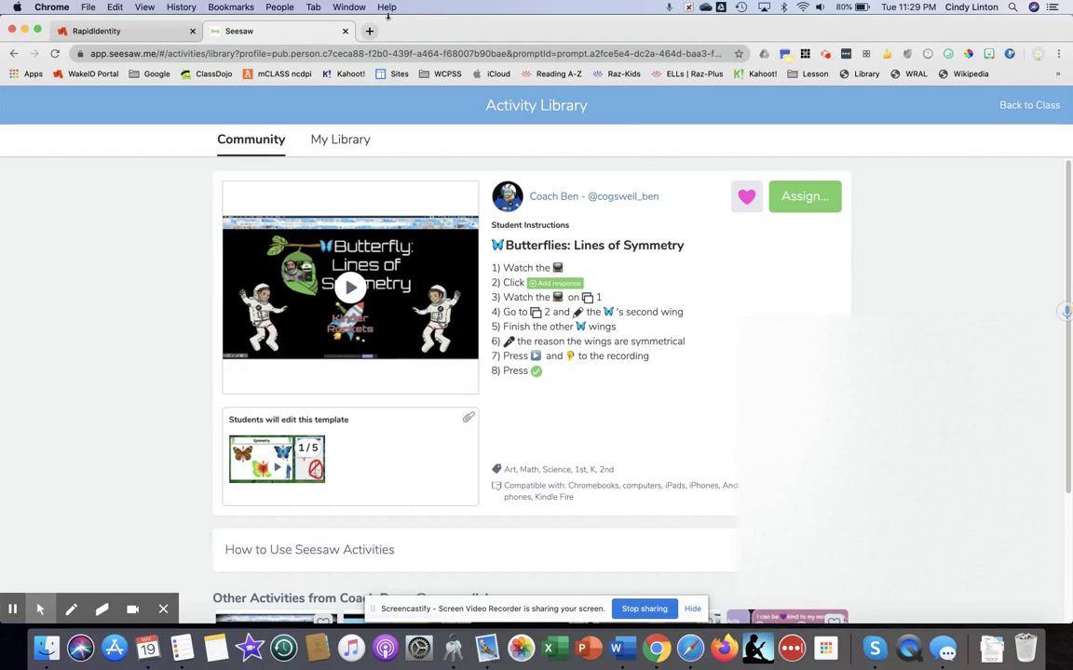
# Switch to the WakeID Portal, open Google Classroom from it and open the 2019-20 ESL Classes course.
pyautogui.click(152, 30)
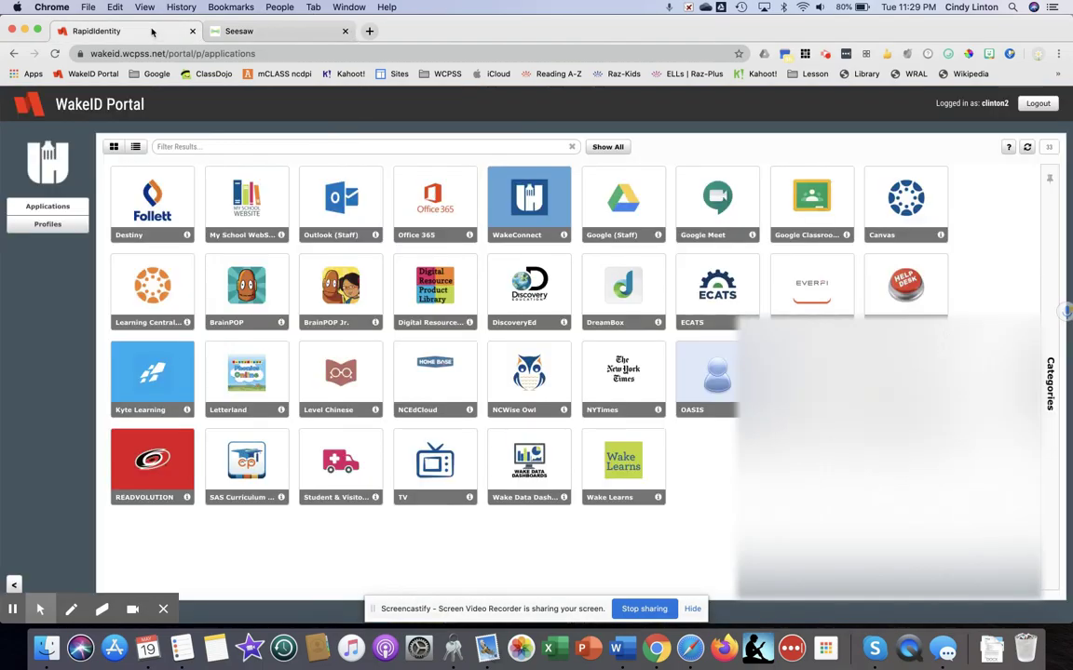
pyautogui.click(626, 222)
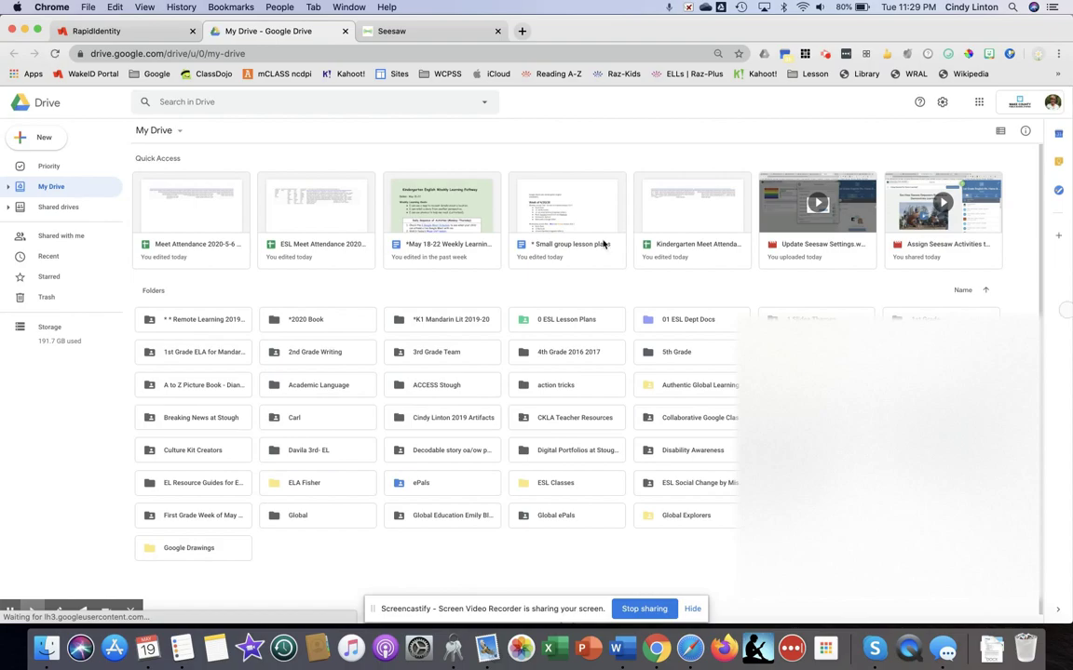
pyautogui.click(131, 36)
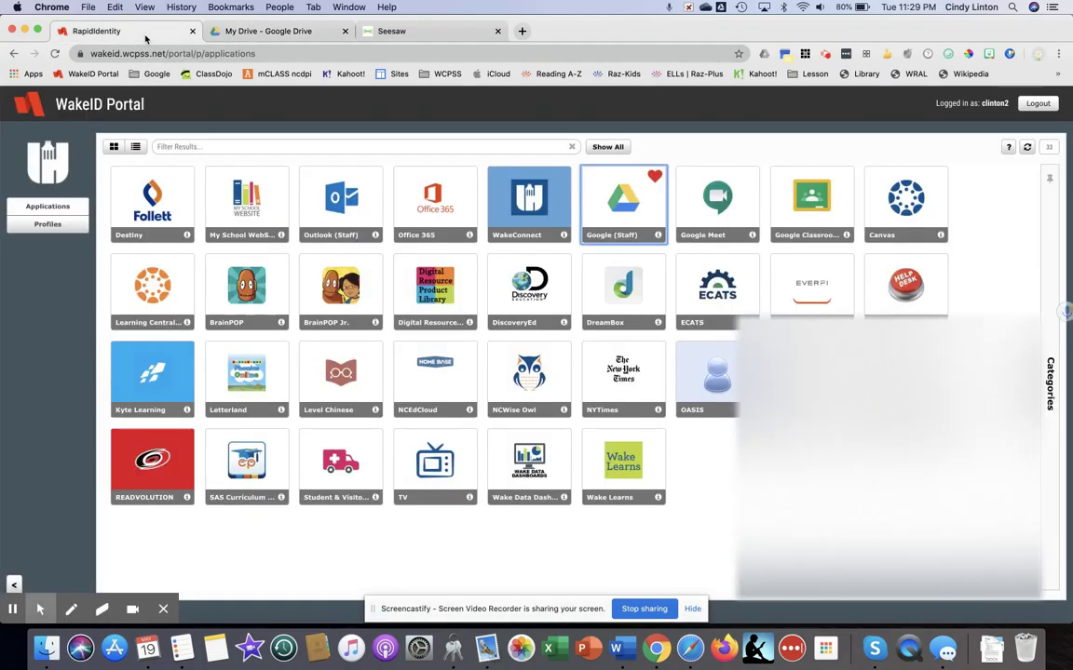
pyautogui.click(788, 197)
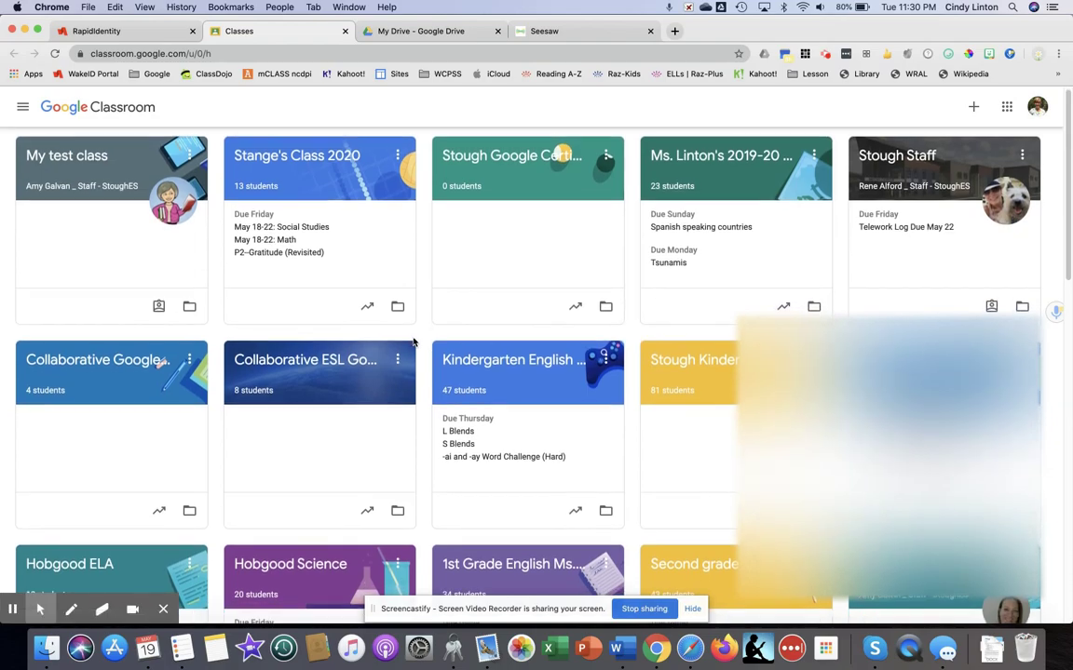
pyautogui.scroll(-2, 415, 343)
pyautogui.scroll(-5, 414, 343)
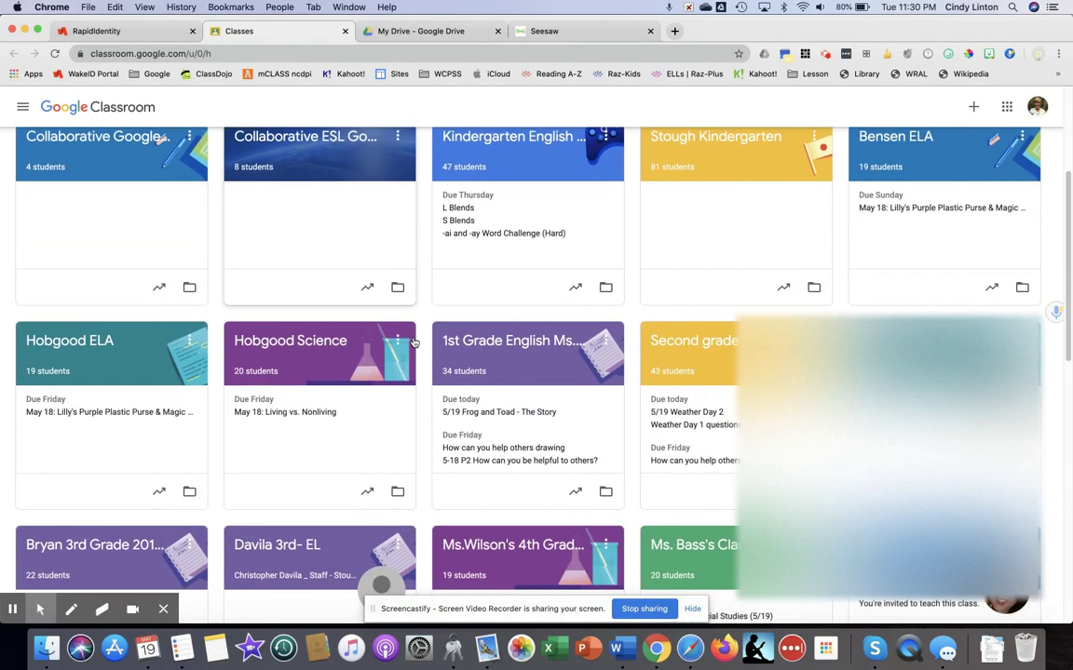
pyautogui.scroll(7, 414, 343)
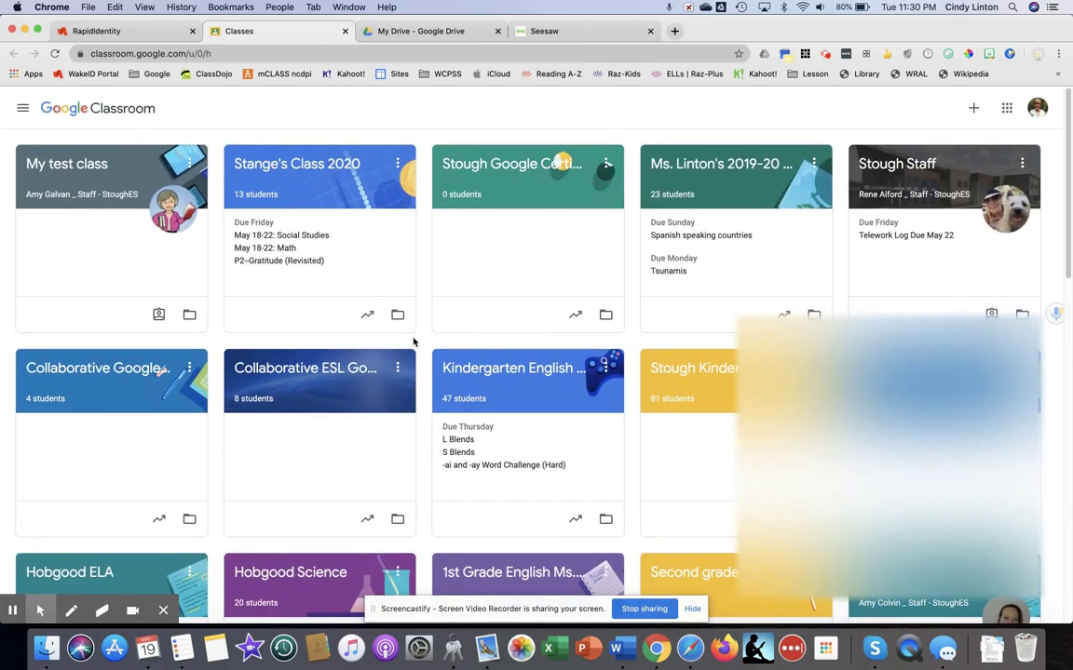
pyautogui.click(679, 181)
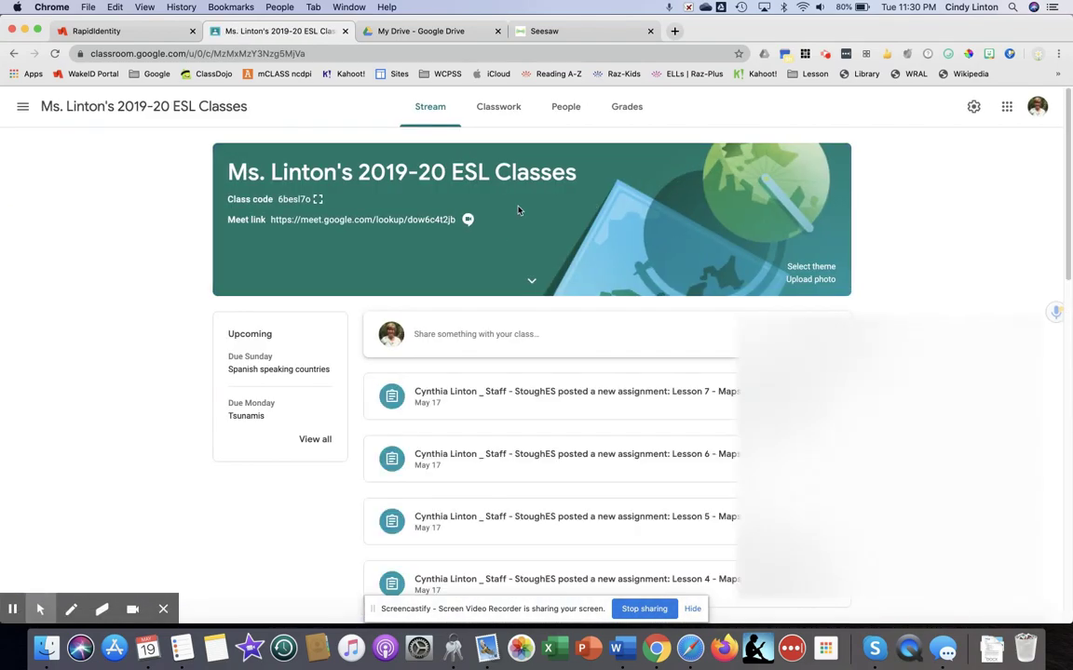
# Create a new classwork assignment titled "Seesaw Activities".
pyautogui.click(494, 109)
pyautogui.click(330, 154)
pyautogui.click(343, 191)
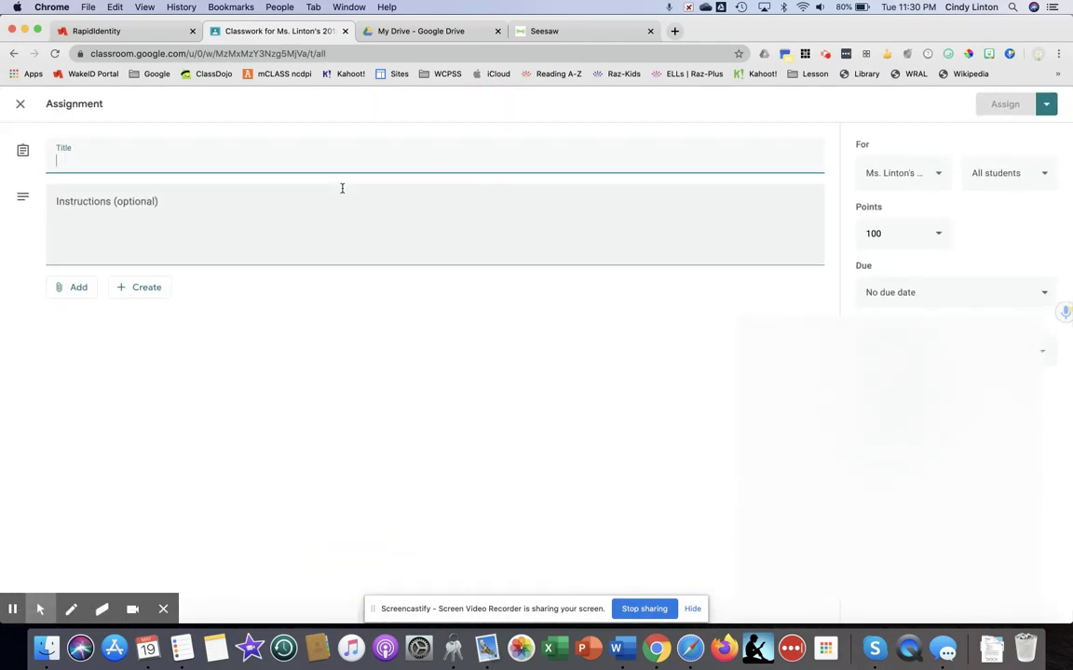
pyautogui.write('Seesaw Activities')
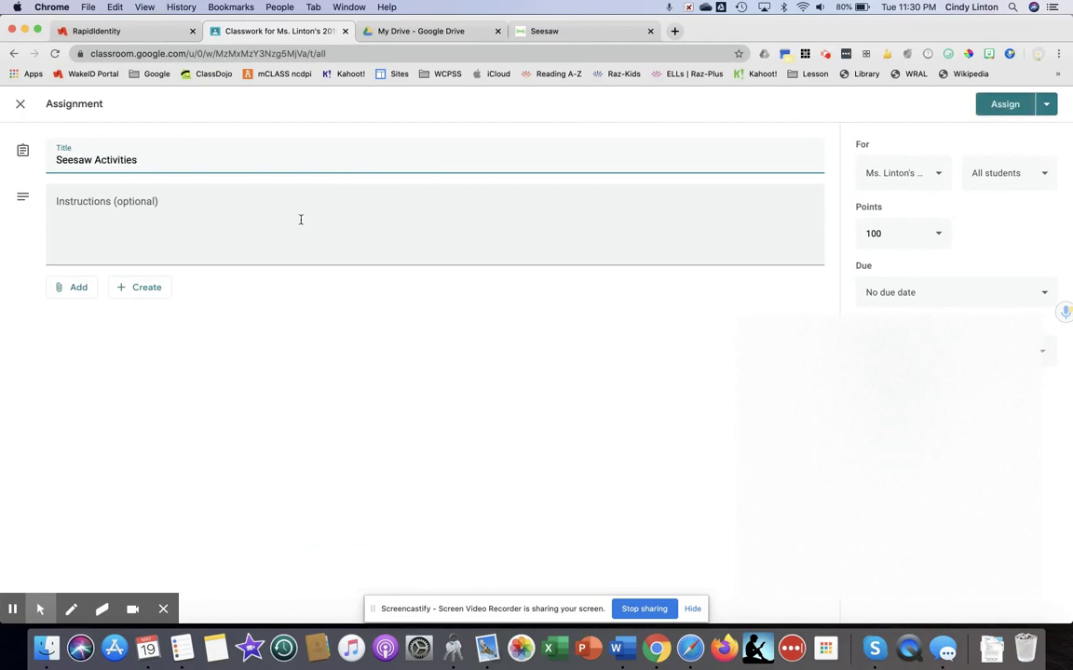
# Attach a link to seesaw.me to the Seesaw Activities assignment.
pyautogui.click(79, 289)
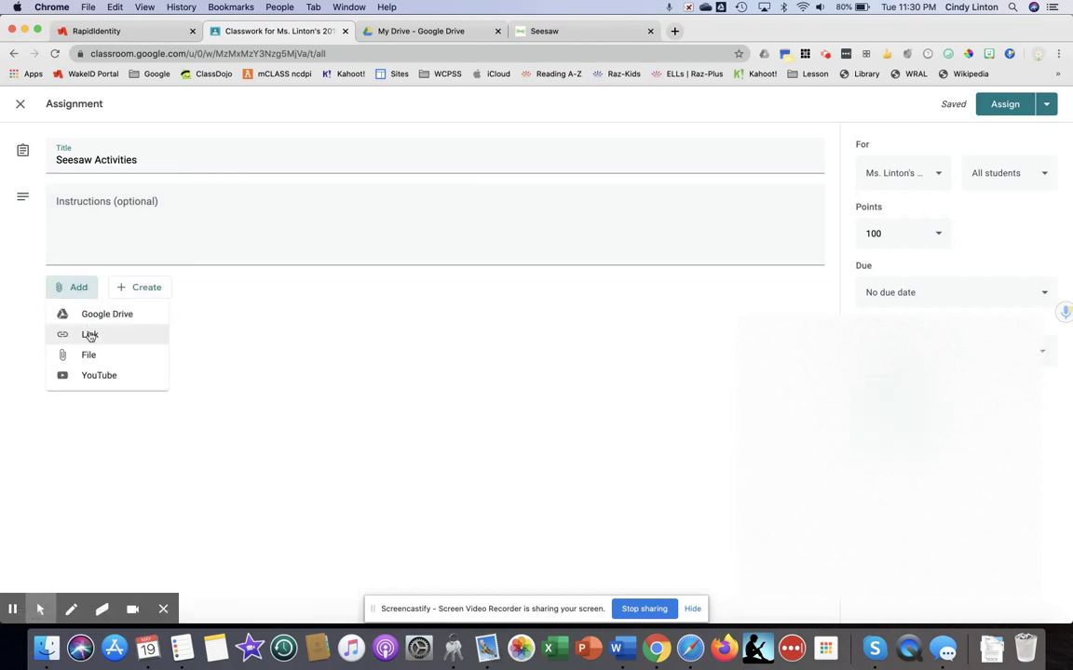
pyautogui.click(90, 335)
pyautogui.write('see')
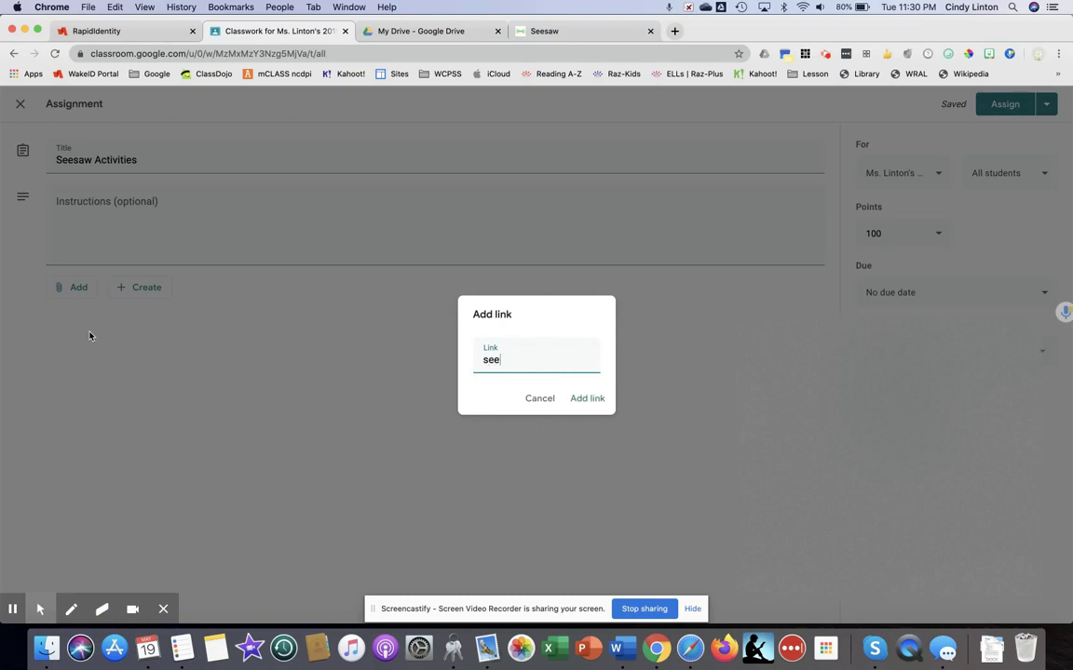
pyautogui.write('me')
pyautogui.click(585, 399)
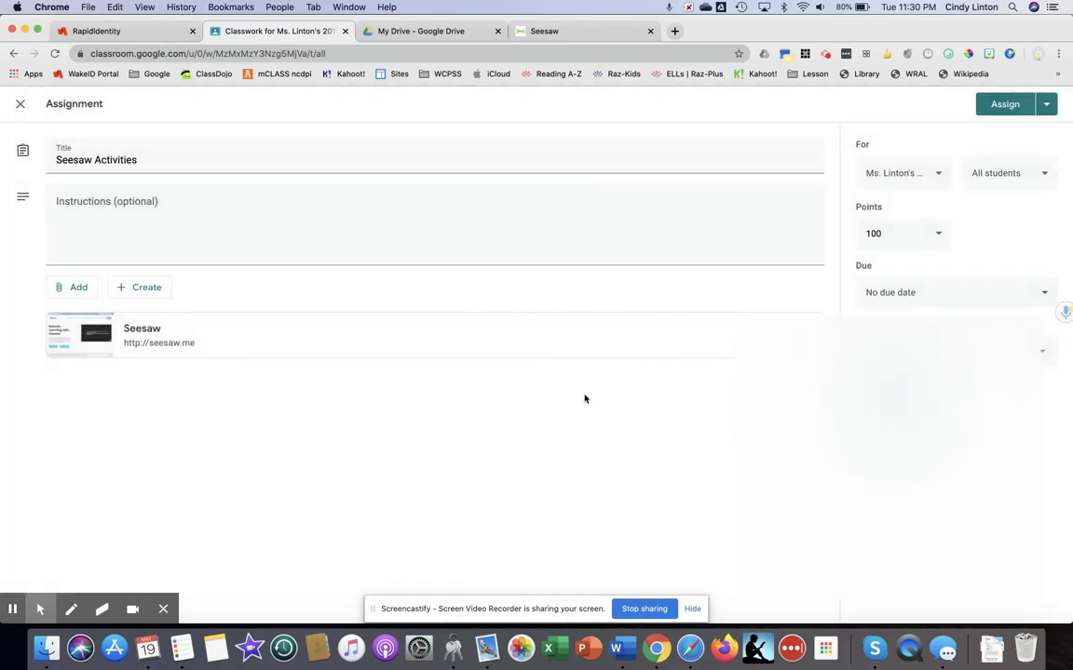
# Write the first three instruction lines: "1. Click link to login to Seesaw", "2. Click "I'm a student"" and "3. Click your username".
pyautogui.click(142, 201)
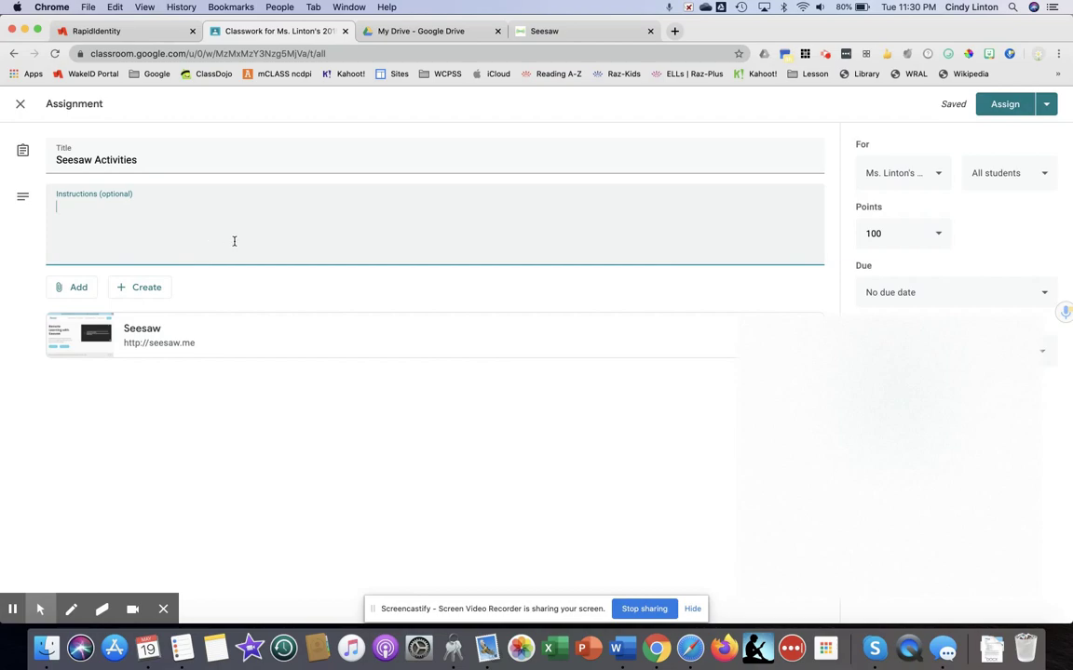
pyautogui.write('1. Click link to login to Seesaw')
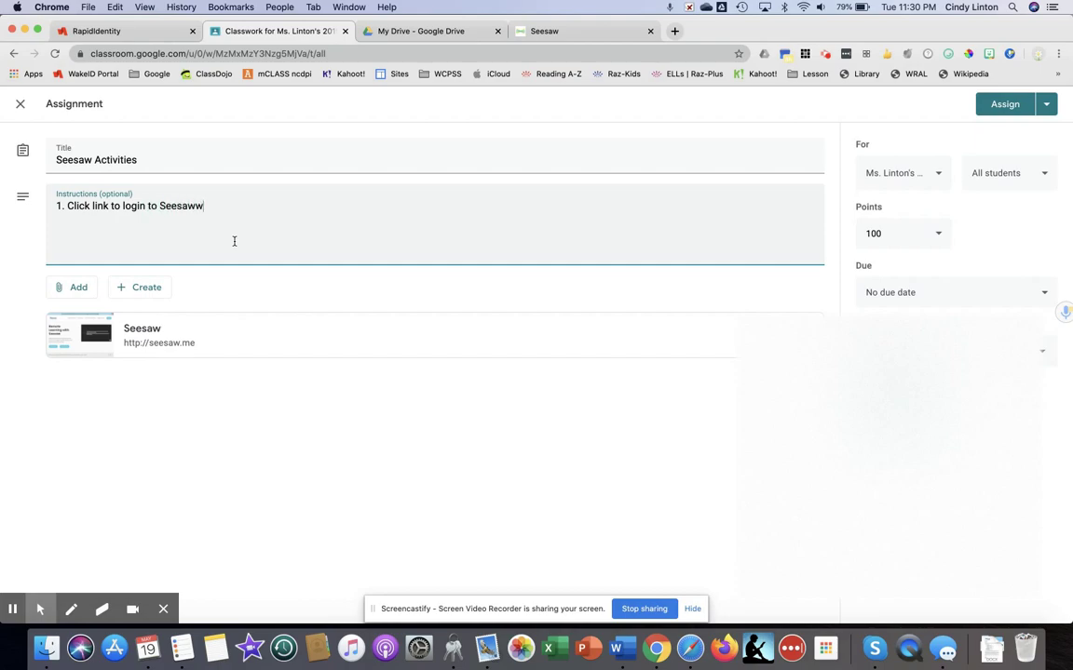
pyautogui.press('Return')
pyautogui.write('2. Click "I\'m a student"')
pyautogui.press('Return')
pyautogui.write('3.')
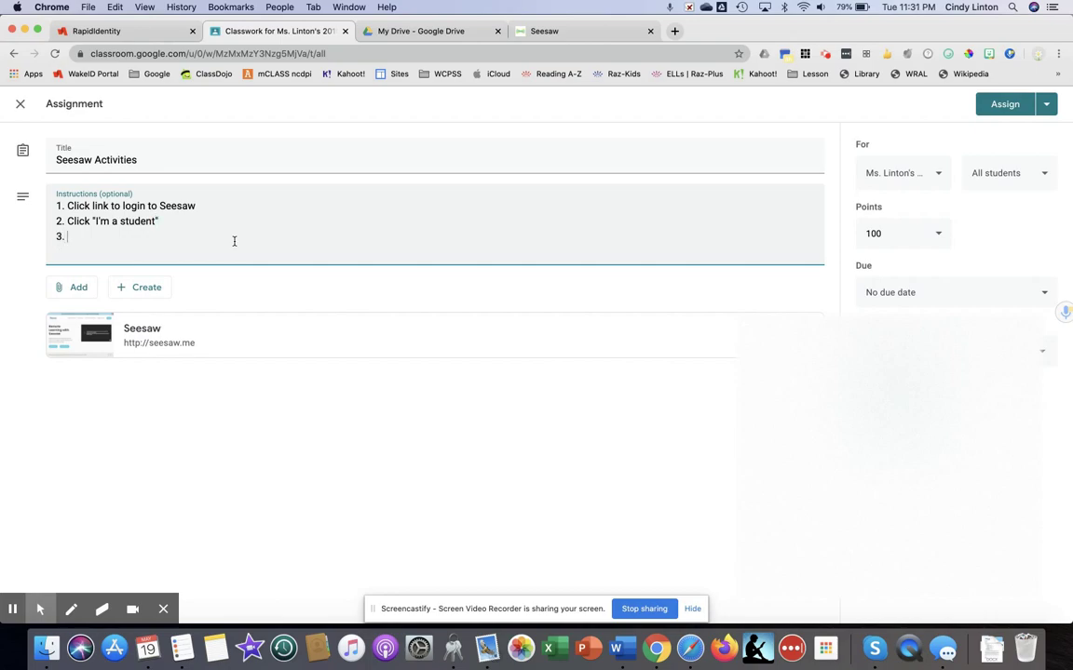
pyautogui.write(' Click your userm')
pyautogui.press('BackSpace')
pyautogui.write('name ')
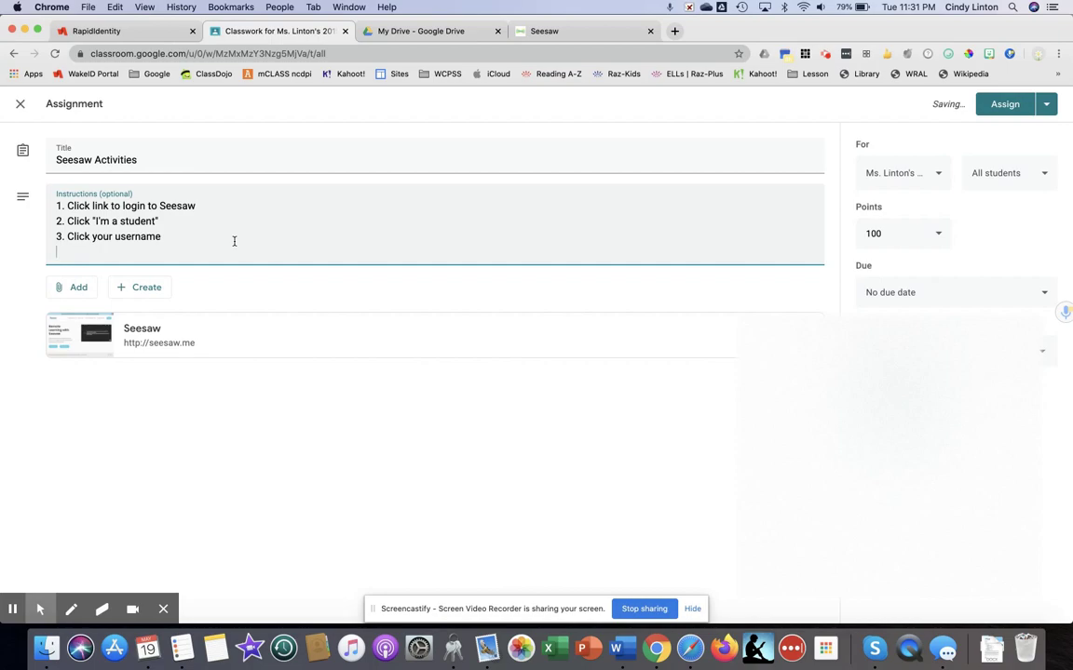
# Add the instruction lines "4. Click "Assignments." Look for the lightbulb." and "5. Complete the assignment".
pyautogui.write('4. Click "Assign')
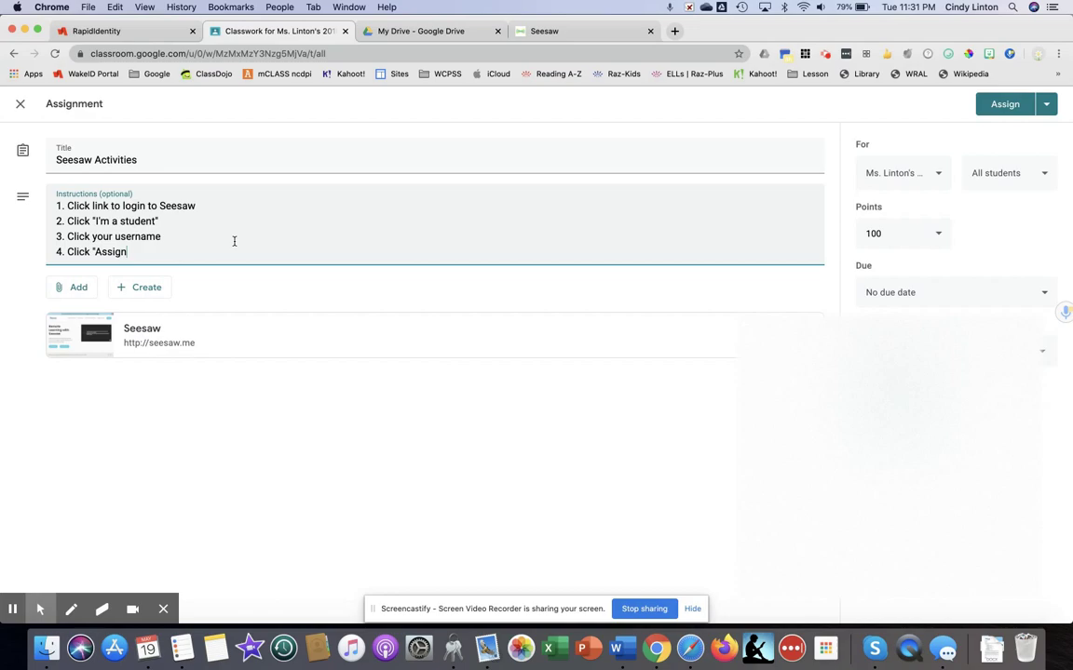
pyautogui.write('ments." Look for the lightbulb.')
pyautogui.press('Return')
pyautogui.write('5')
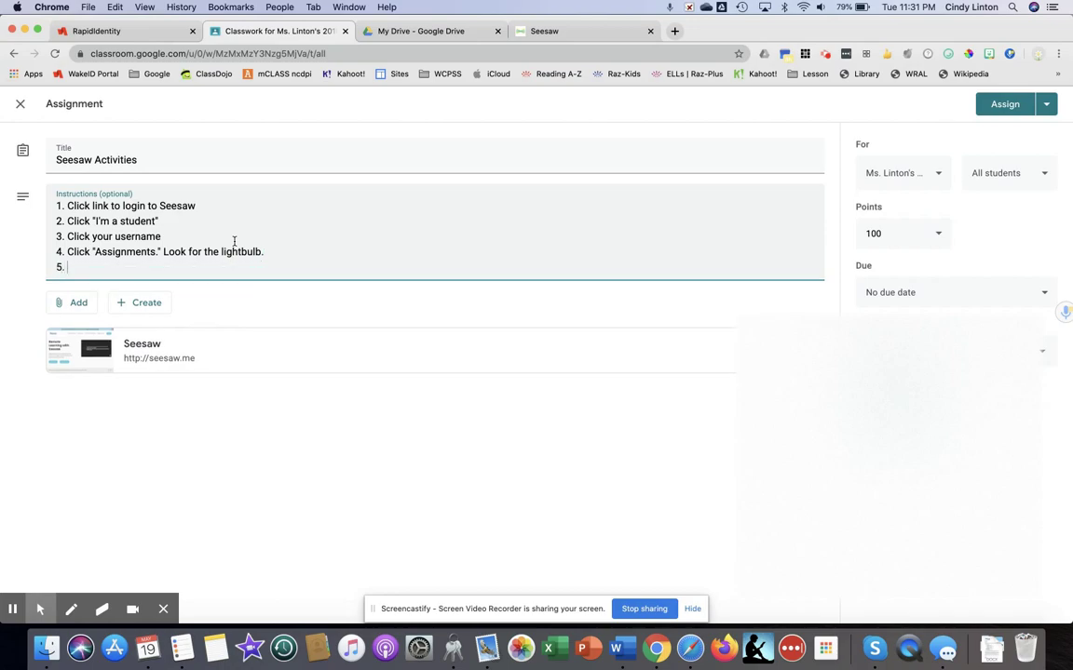
pyautogui.write('. Complete the assignment')
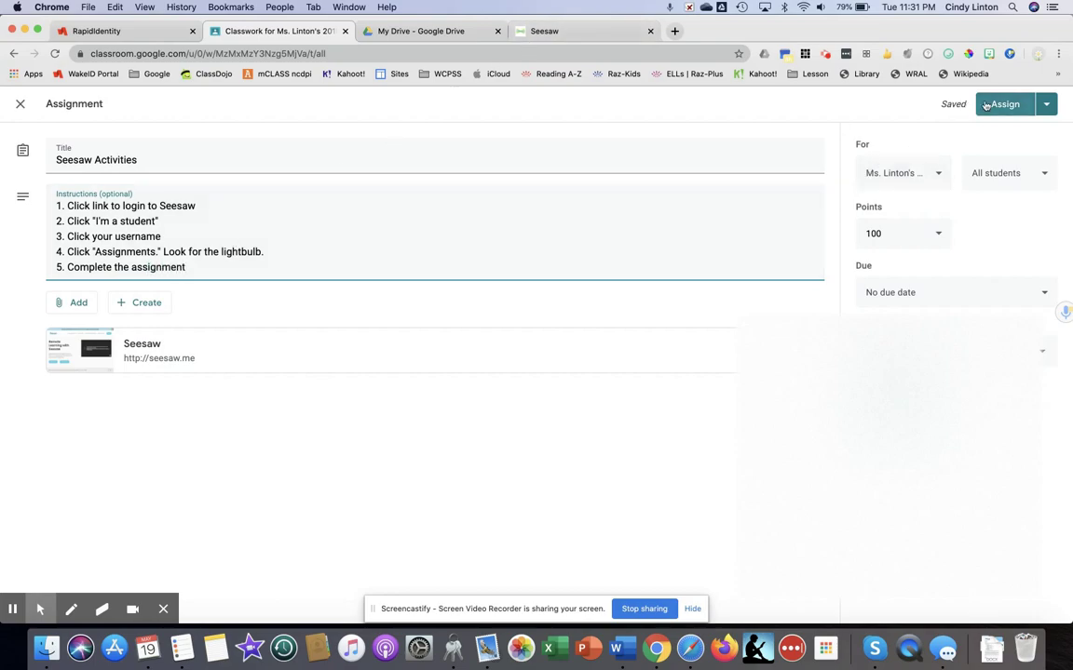
# Put the assignment under a new topic named "Seesaw" and assign it to all students.
pyautogui.click(1041, 358)
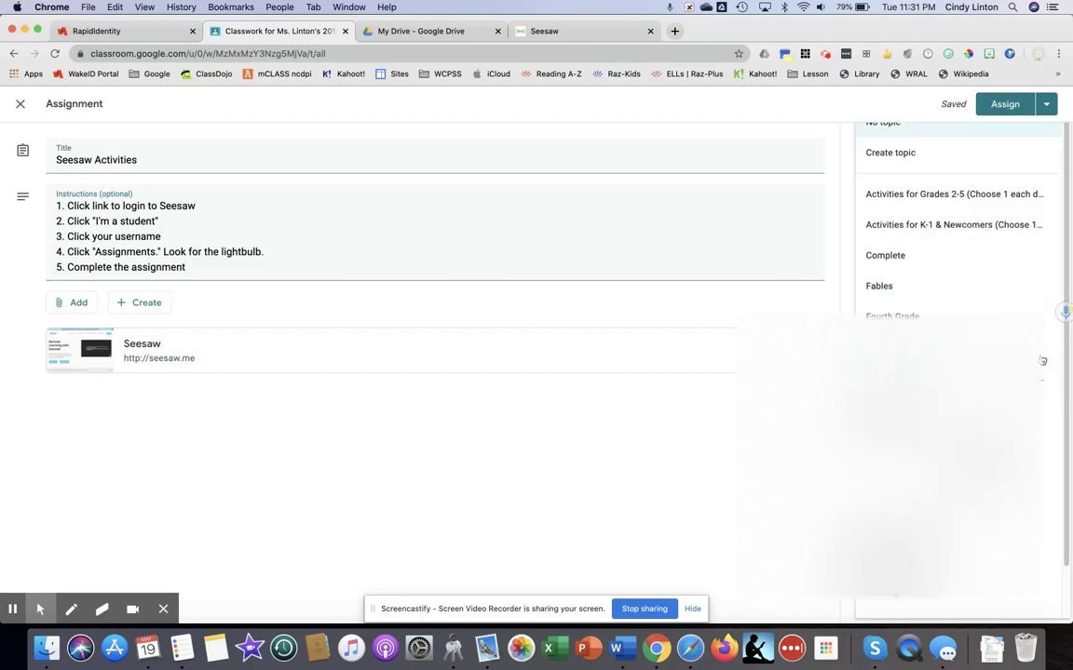
pyautogui.click(901, 160)
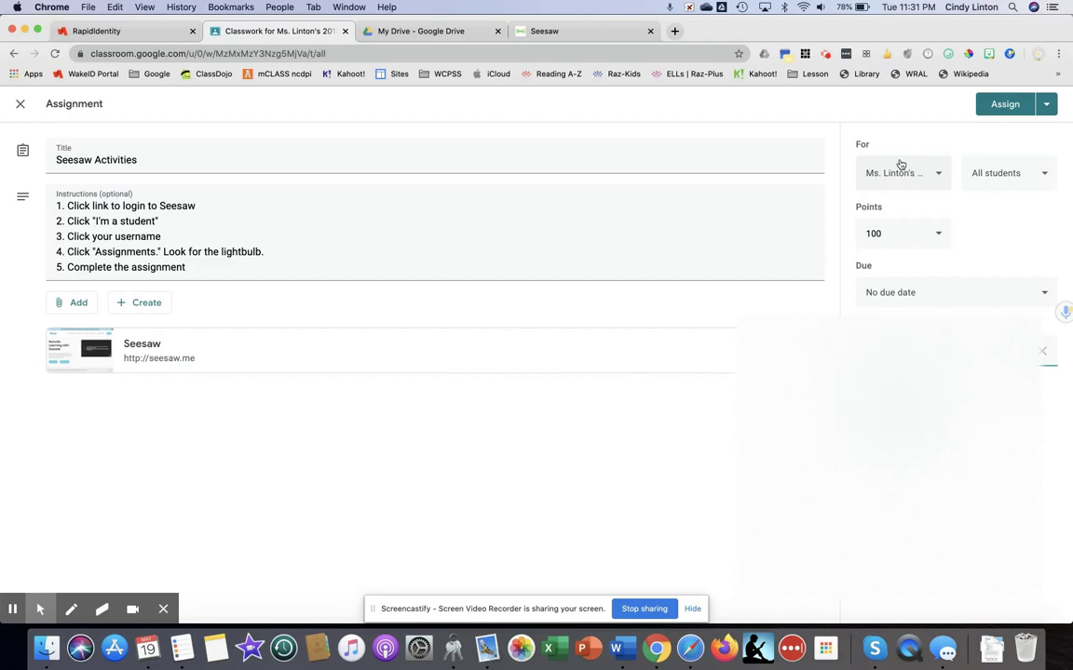
pyautogui.click(995, 110)
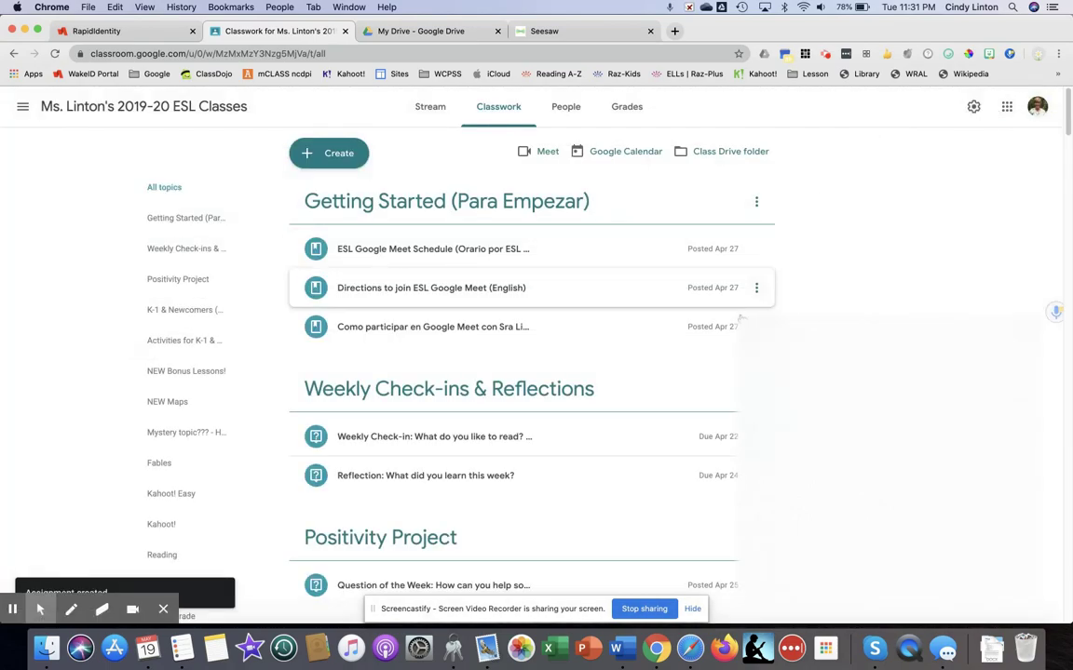
# Open the posted Seesaw Activities assignment under the Seesaw topic and follow its link to view the class's activities in Seesaw.
pyautogui.scroll(-20, 744, 307)
pyautogui.scroll(-20, 736, 325)
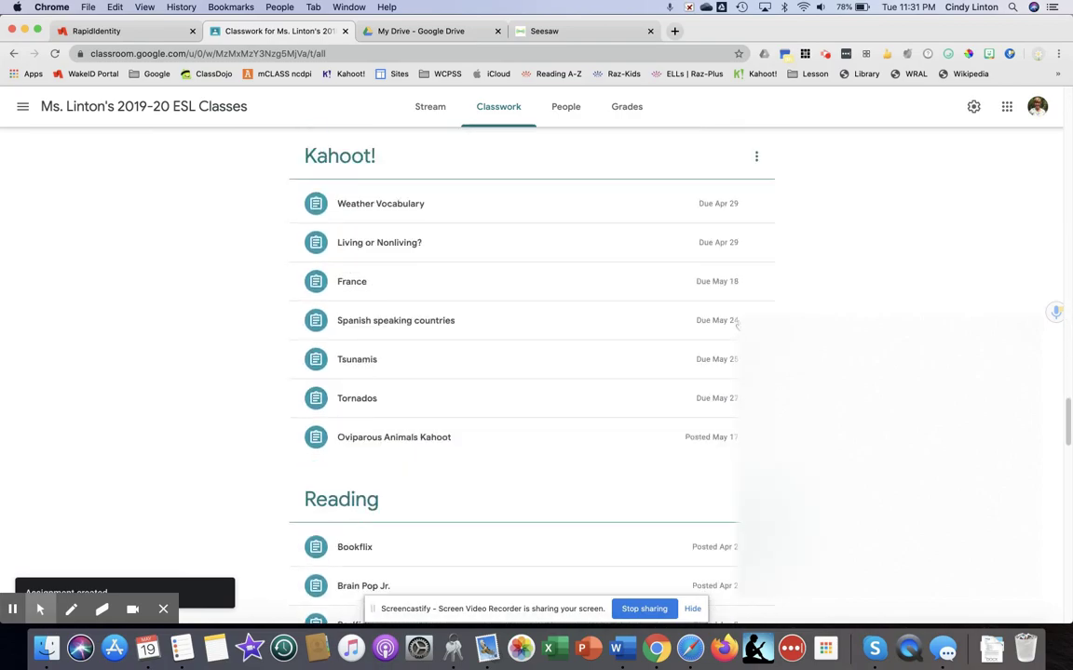
pyautogui.scroll(-10, 736, 325)
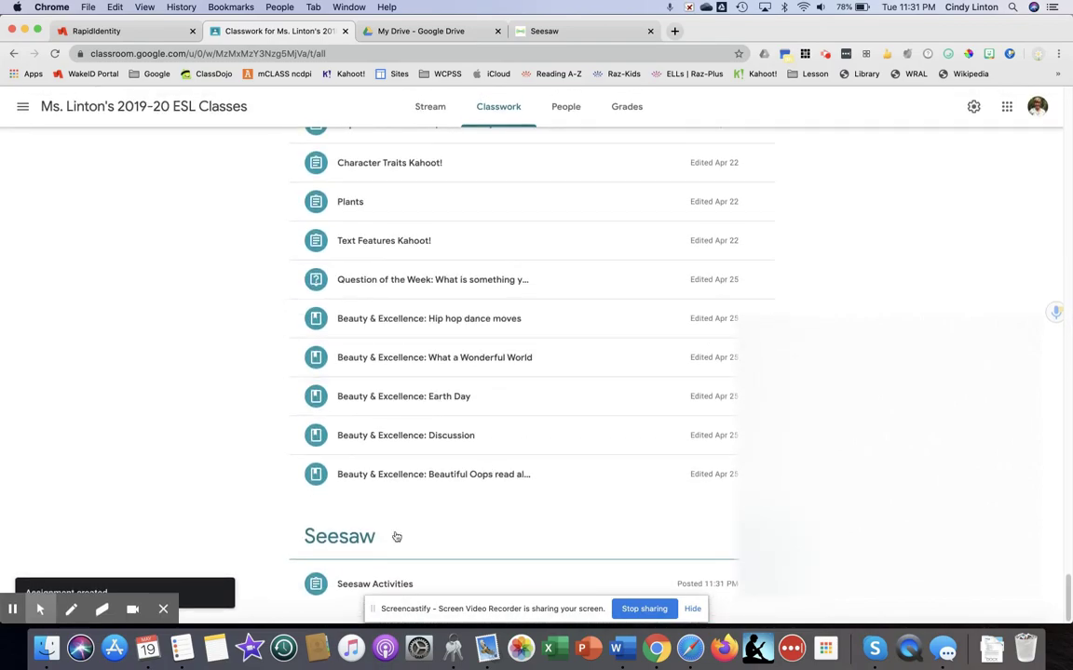
pyautogui.click(342, 583)
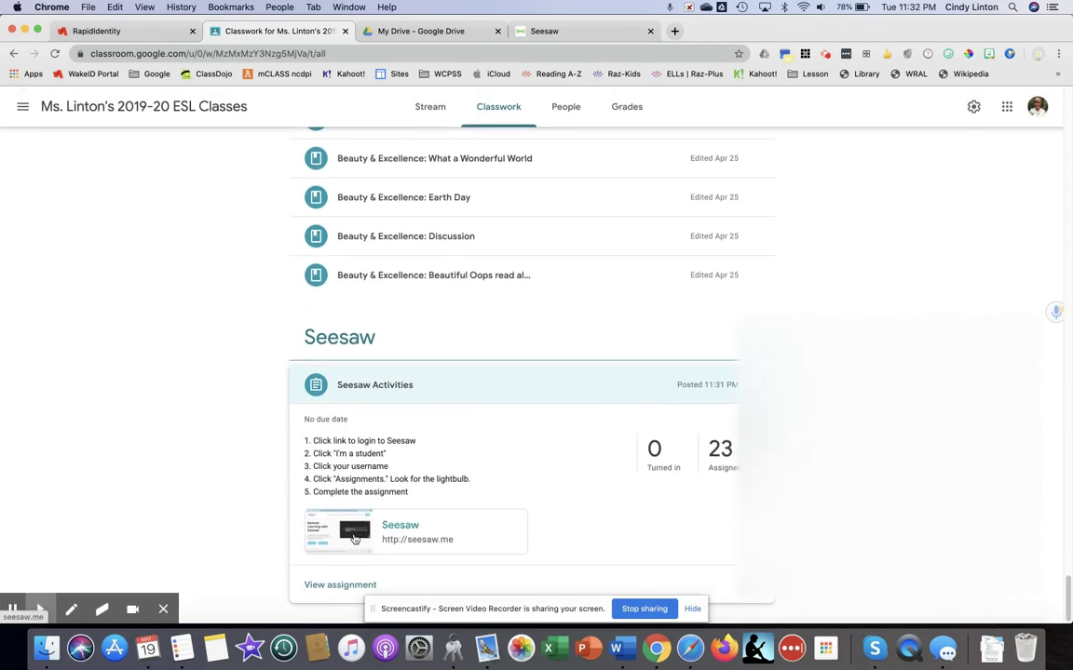
pyautogui.click(353, 538)
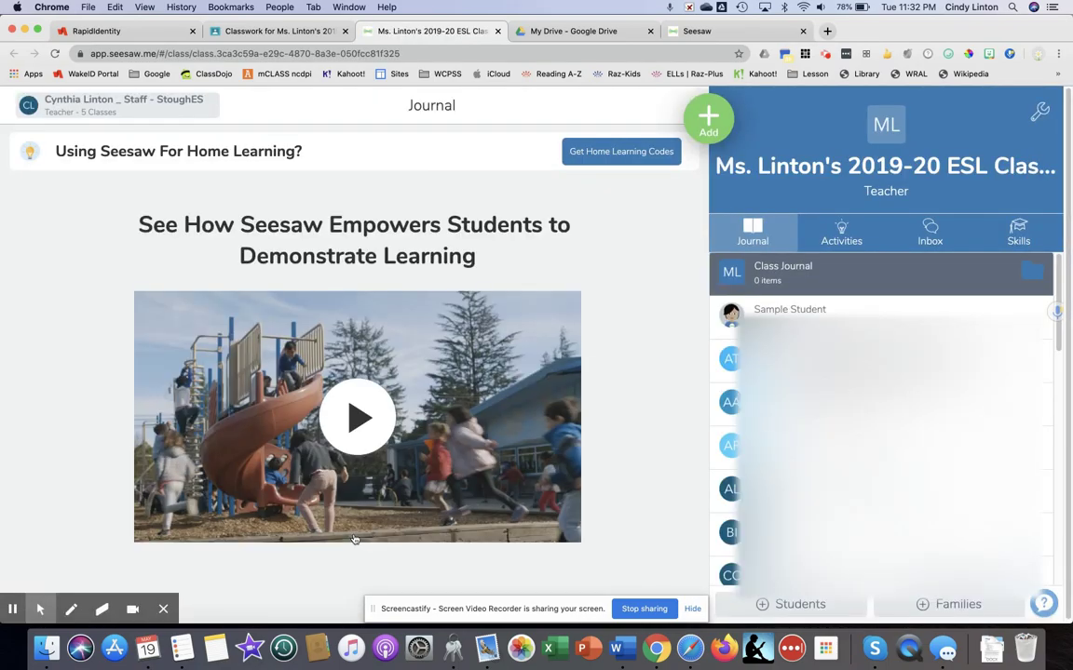
pyautogui.click(844, 225)
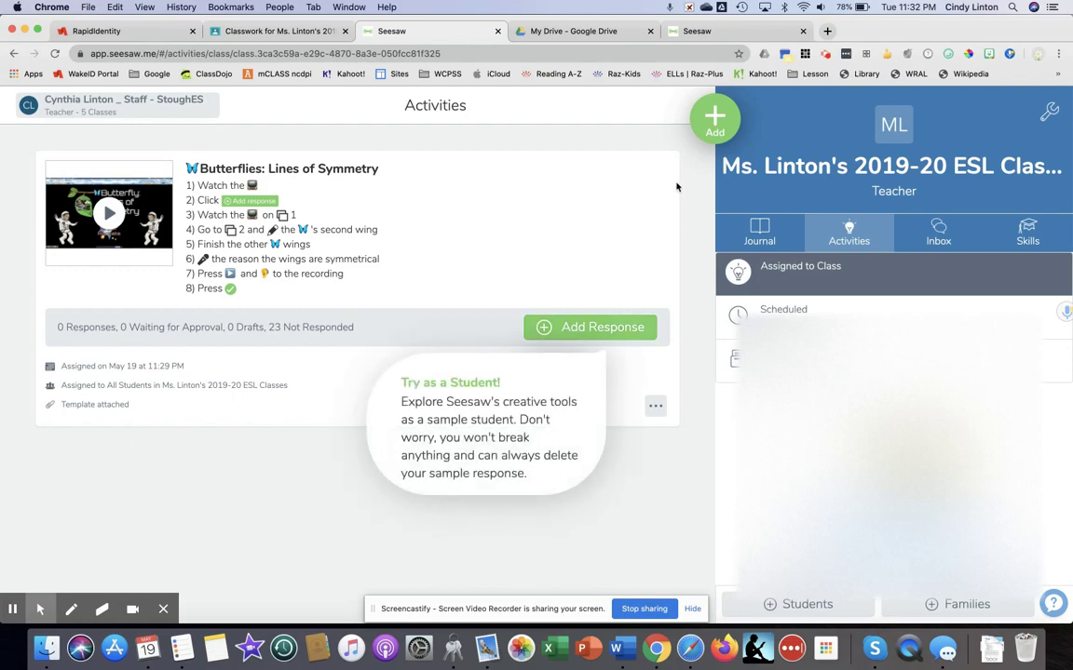
# In the class settings, turn off "Students can see each other's work", confirm the change and close the settings.
pyautogui.click(1043, 110)
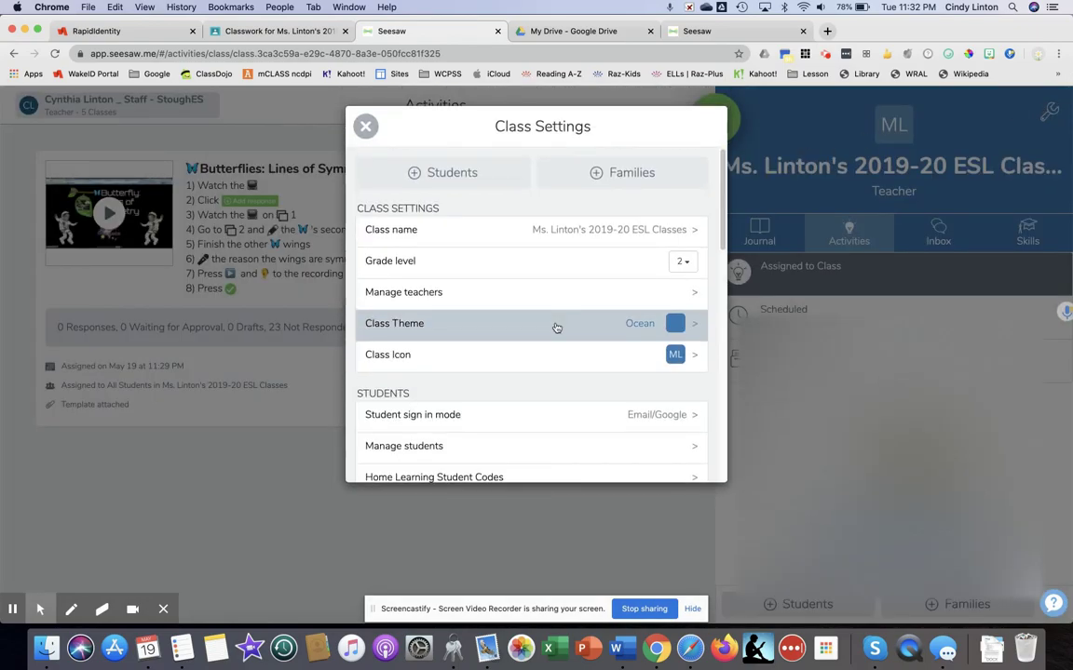
pyautogui.scroll(-5, 556, 327)
pyautogui.scroll(-1, 556, 328)
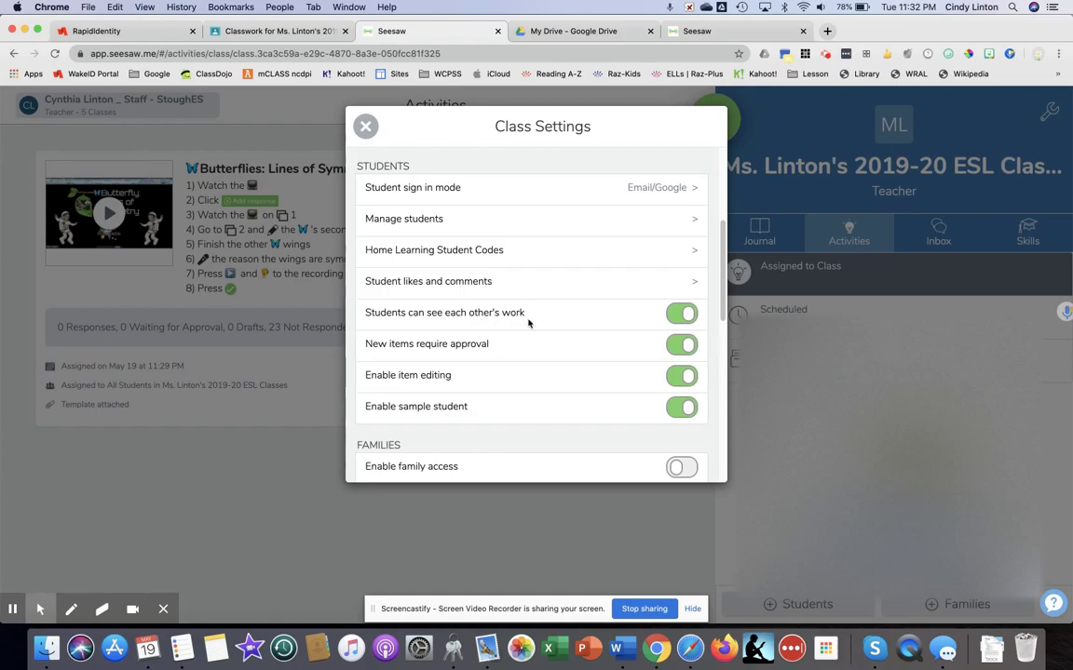
pyautogui.click(679, 315)
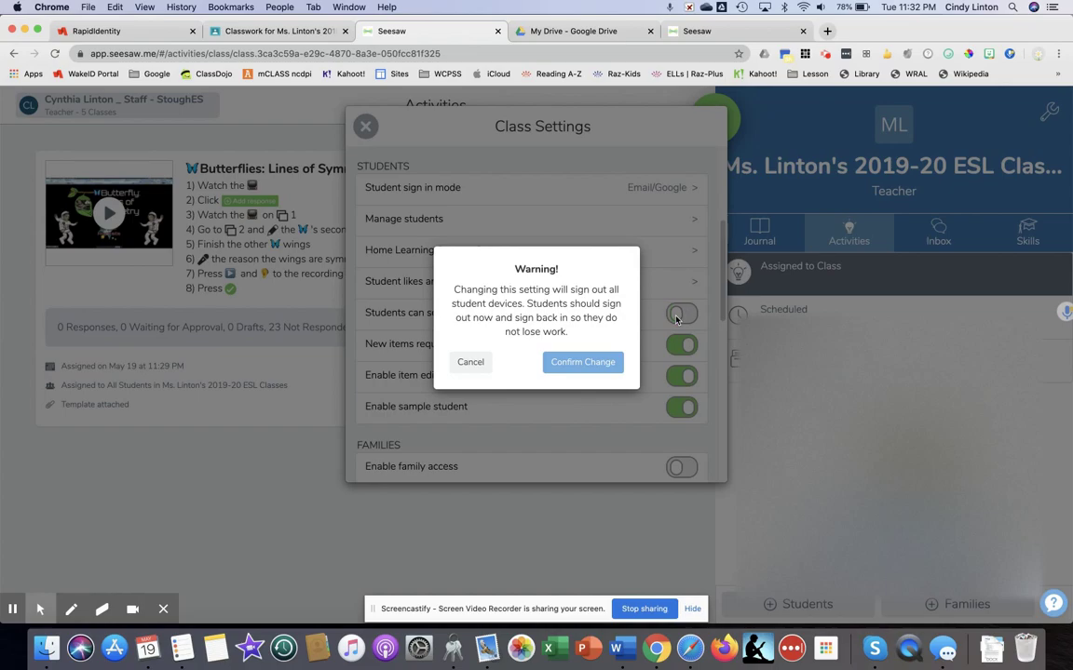
pyautogui.click(565, 363)
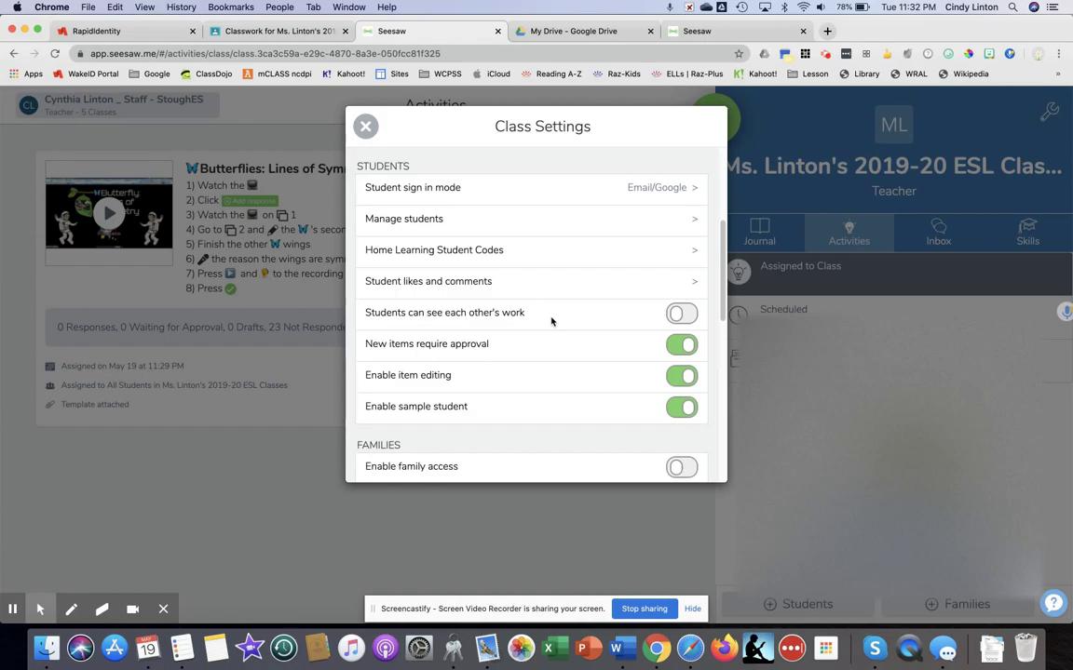
pyautogui.scroll(-1, 550, 320)
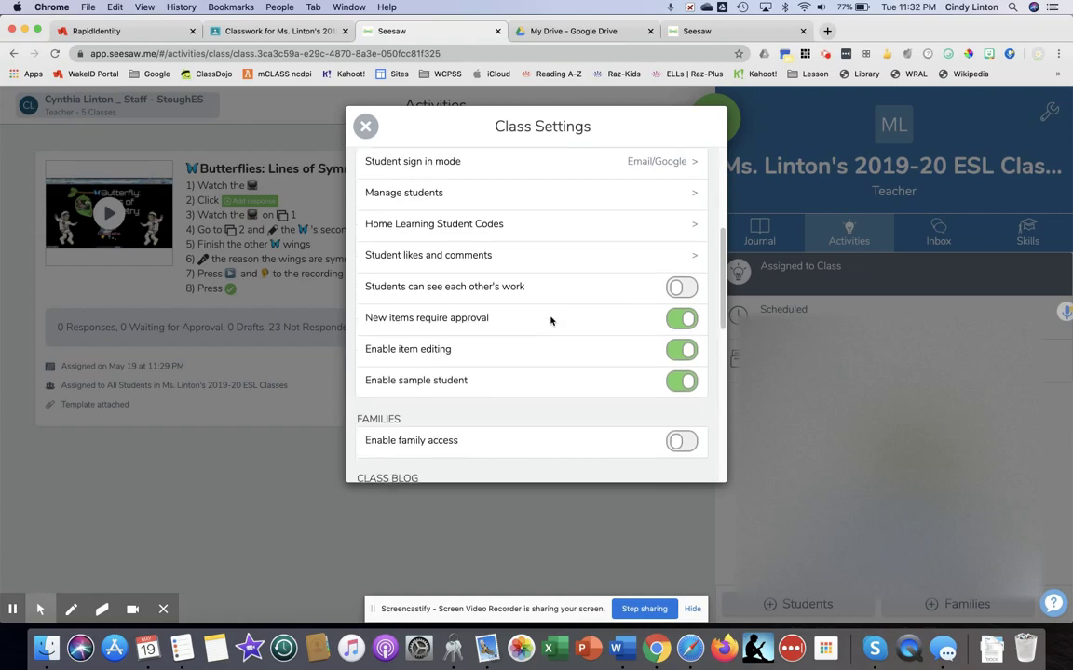
pyautogui.scroll(-5, 550, 320)
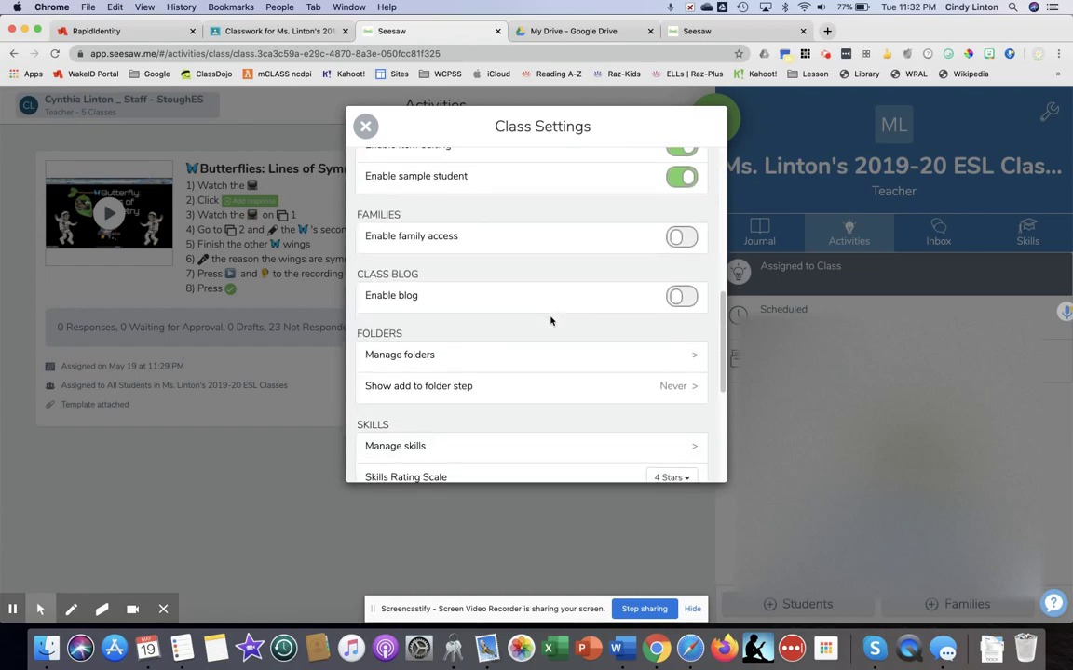
pyautogui.scroll(10, 550, 320)
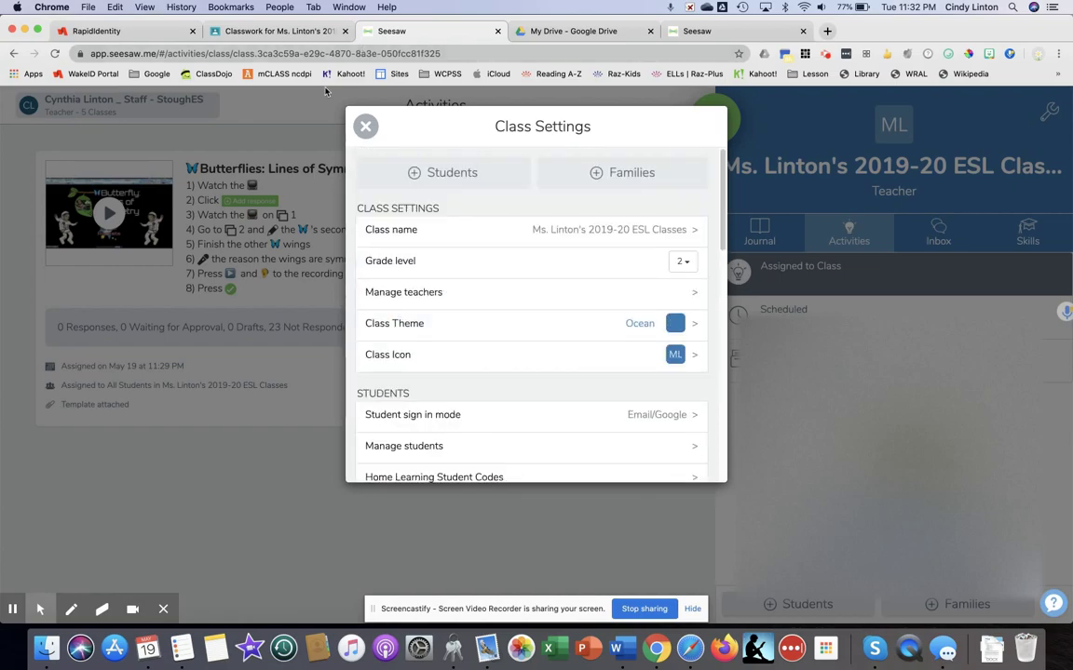
pyautogui.click(365, 126)
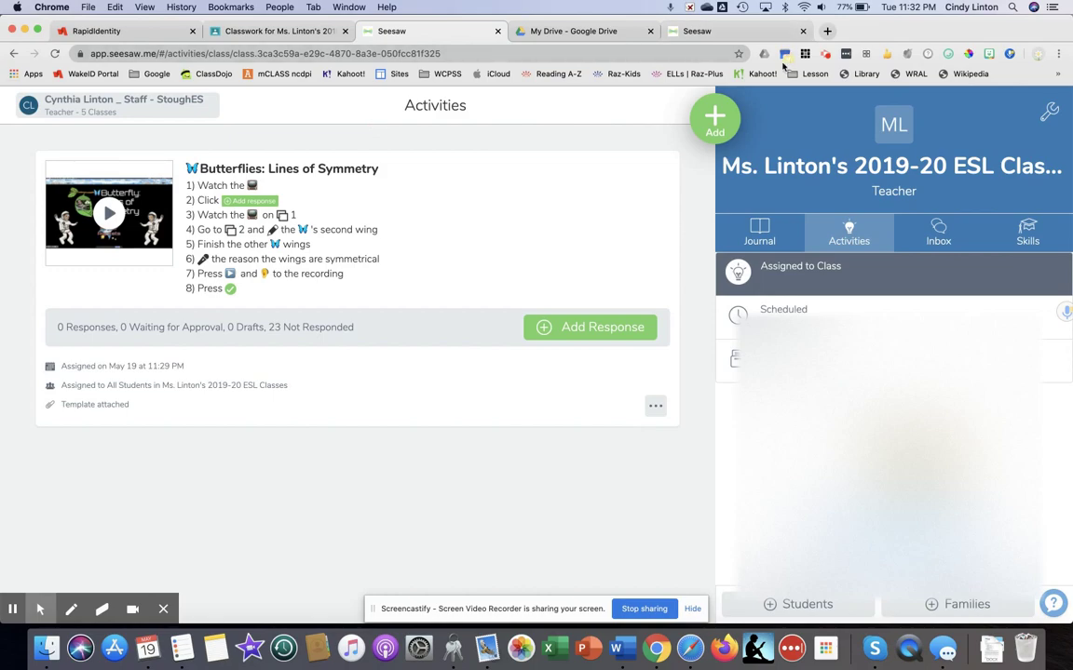